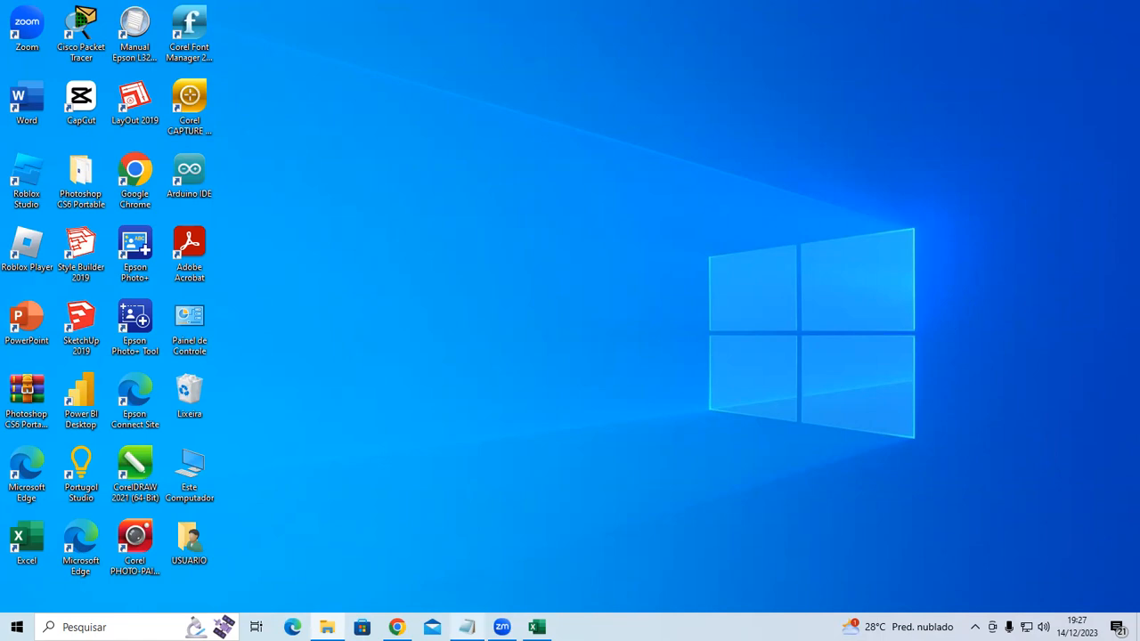
# Switch to Notepad and review the heading FUNÇÕES BÁSICAS NO EXCEL
pyautogui.click(467, 627)
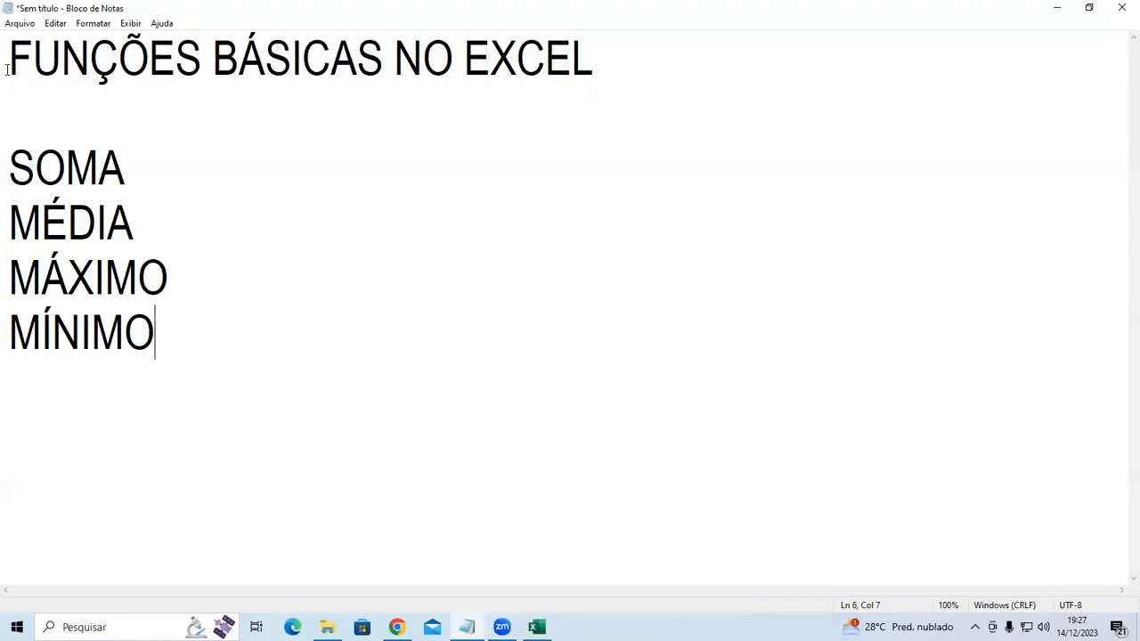
pyautogui.click(6, 59)
pyautogui.moveTo(6, 60); pyautogui.dragTo(624, 48)
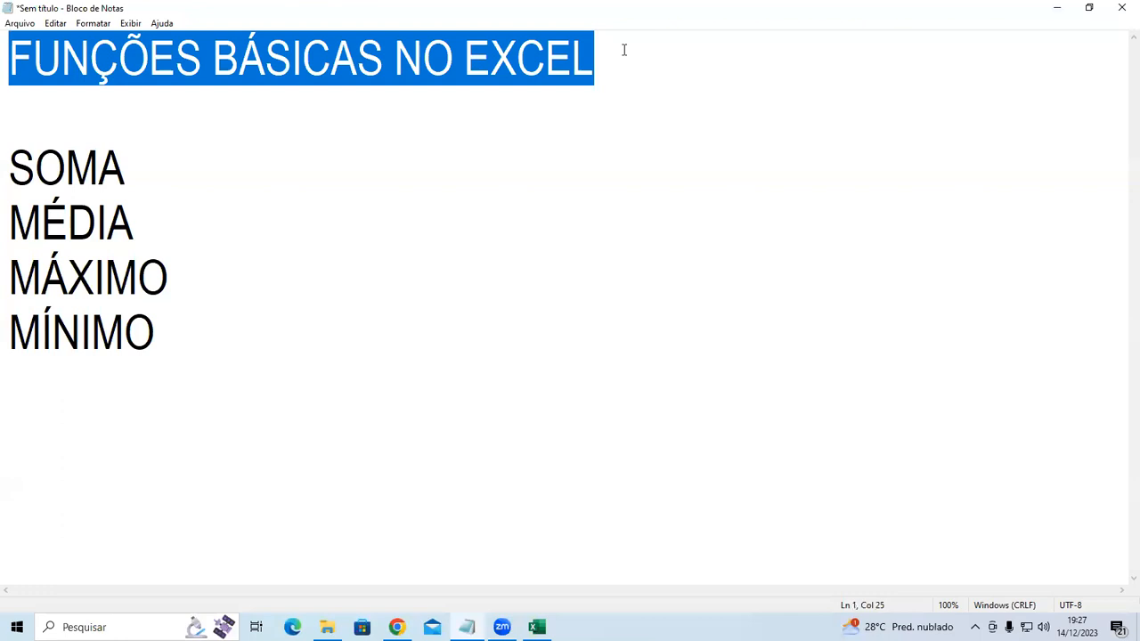
pyautogui.click(623, 53)
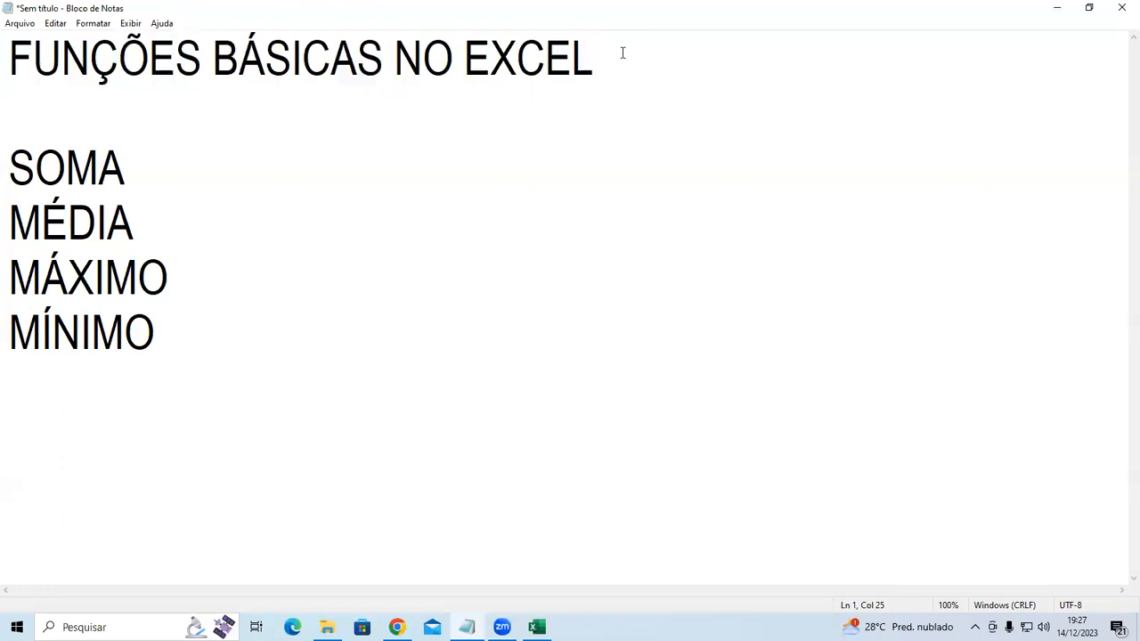
pyautogui.moveTo(621, 51); pyautogui.dragTo(7, 64)
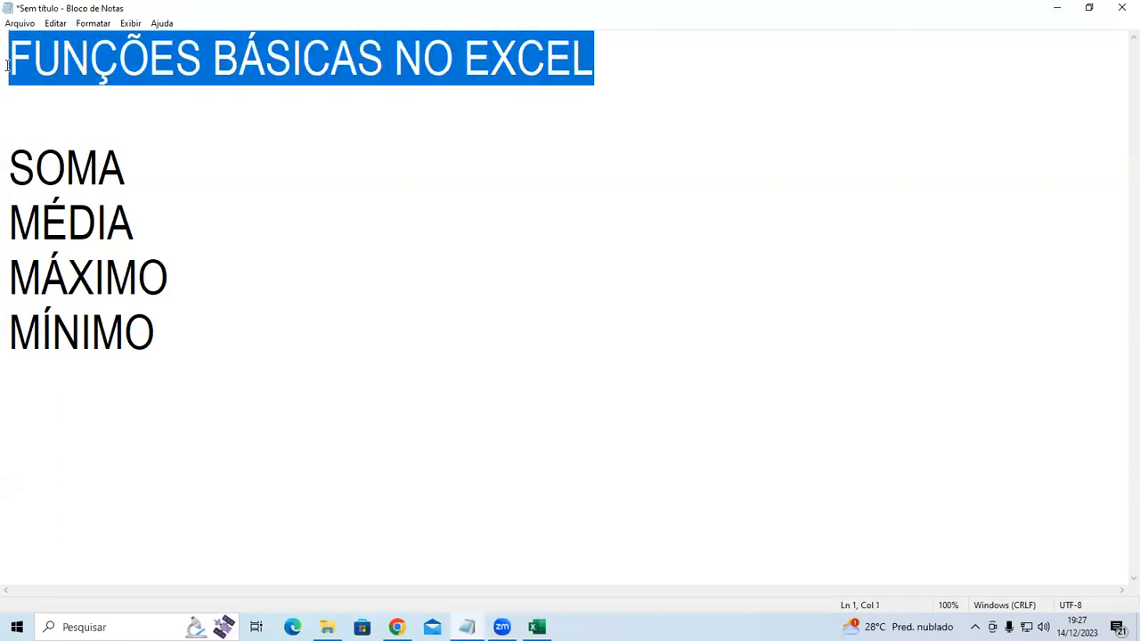
pyautogui.click(10, 104)
# Review the listed functions SOMA, MÉDIA, MÁXIMO and MÍNIMO one by one
pyautogui.moveTo(8, 165); pyautogui.dragTo(171, 162)
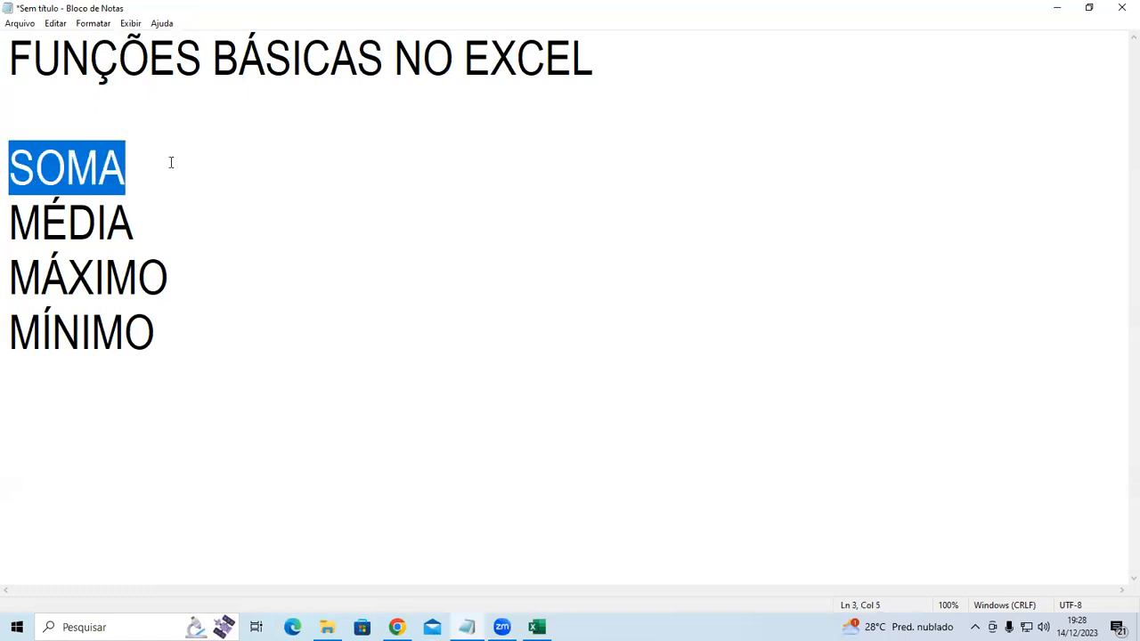
pyautogui.click(161, 169)
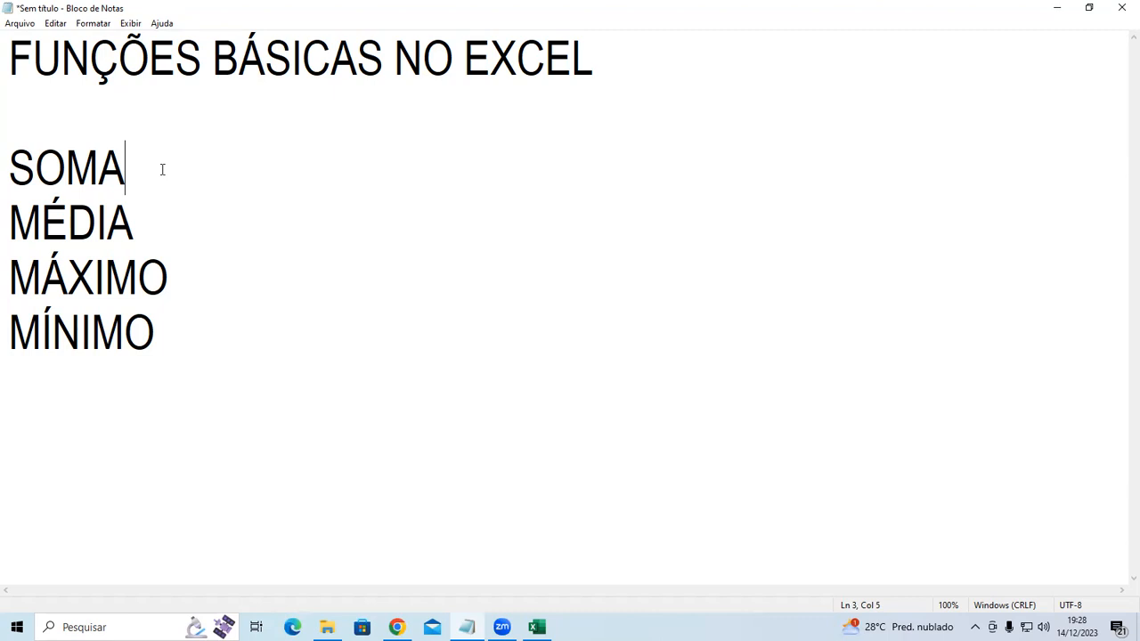
pyautogui.moveTo(134, 223); pyautogui.dragTo(7, 223)
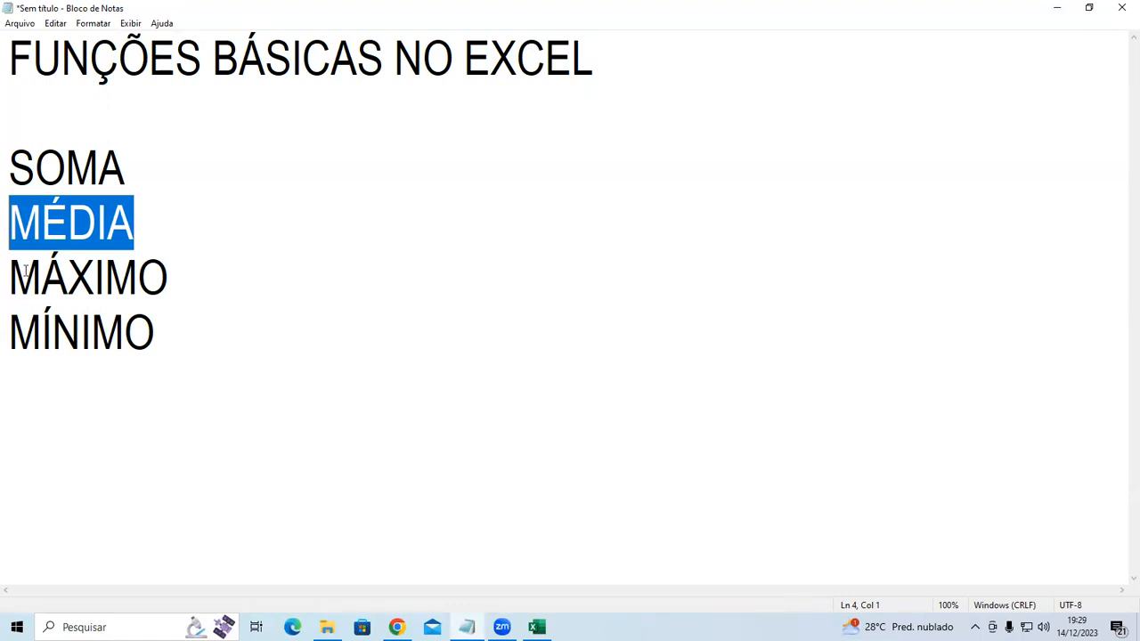
pyautogui.moveTo(7, 271); pyautogui.dragTo(189, 267)
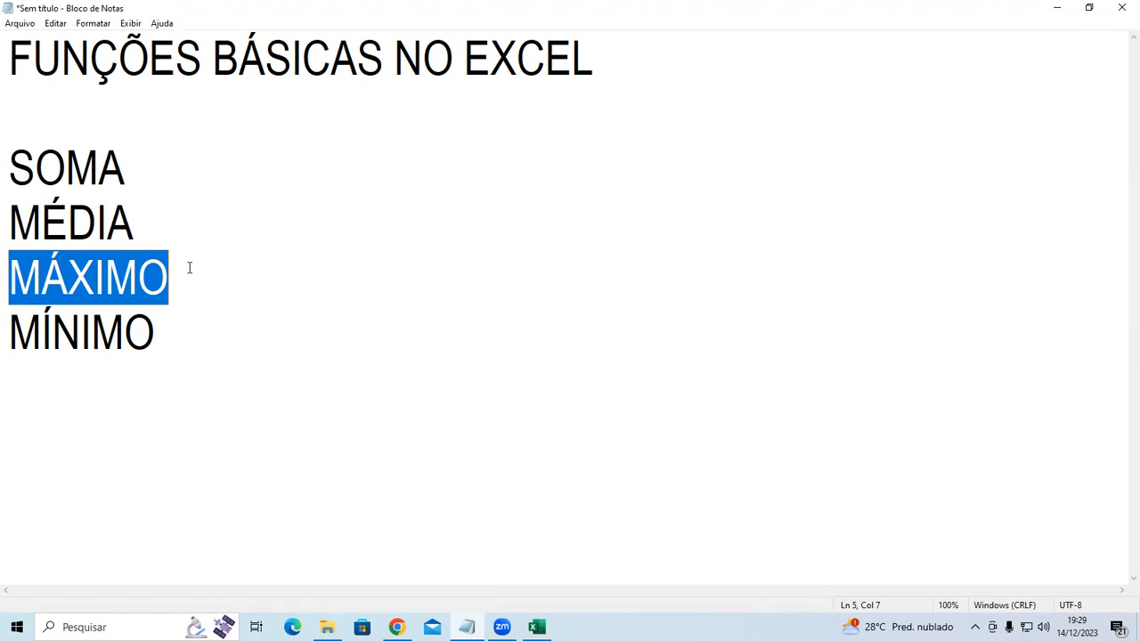
pyautogui.moveTo(8, 325); pyautogui.dragTo(169, 323)
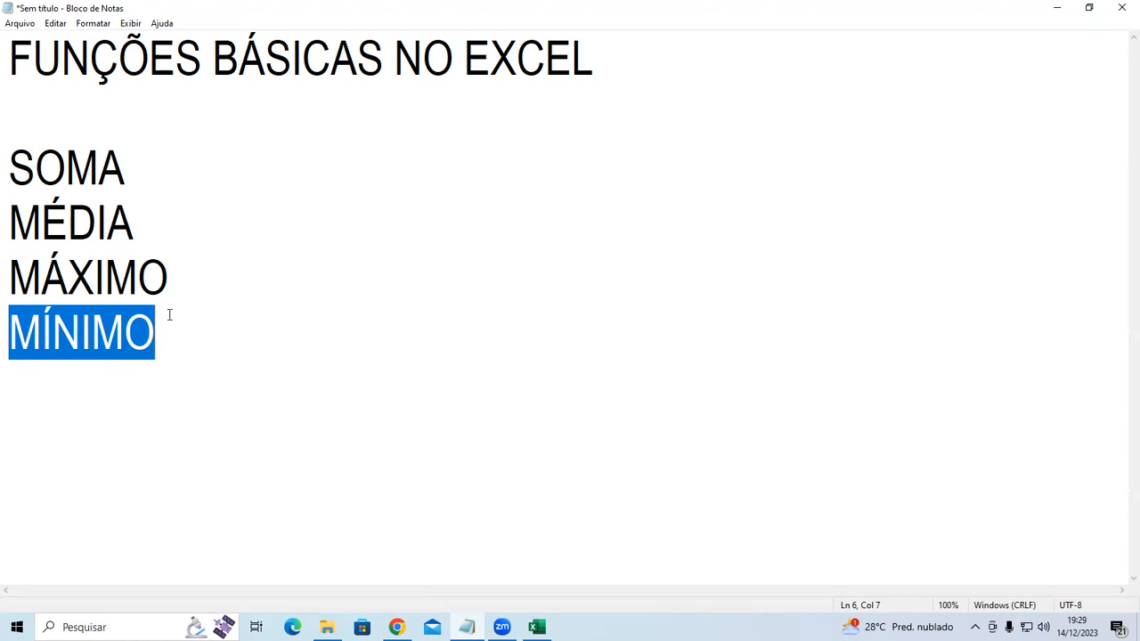
pyautogui.click(178, 324)
pyautogui.moveTo(8, 168); pyautogui.dragTo(176, 167)
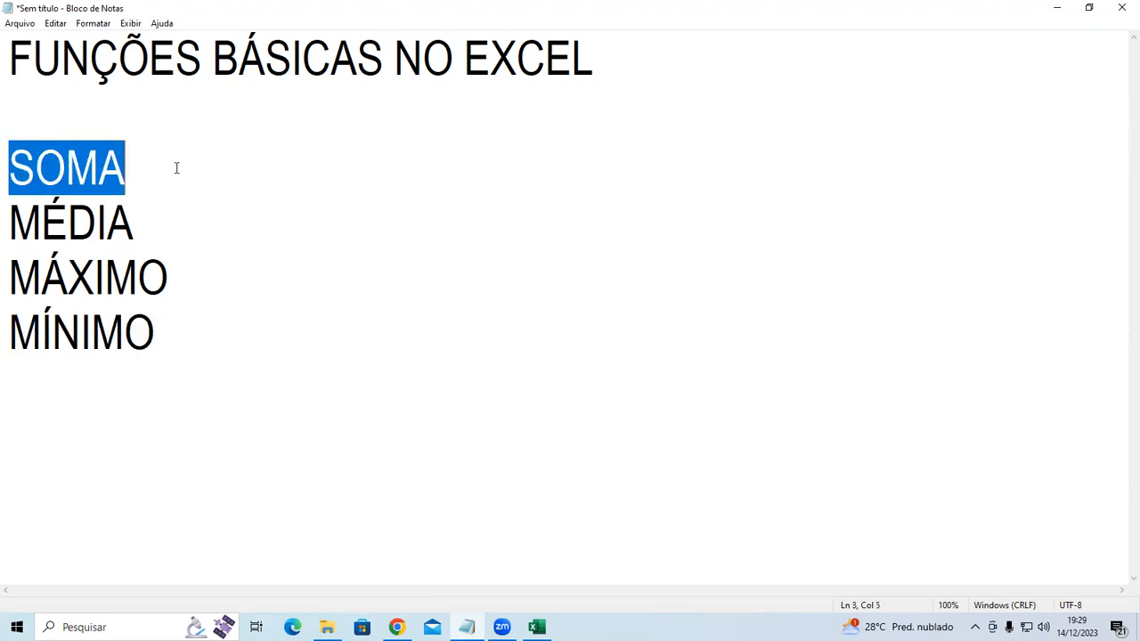
pyautogui.moveTo(8, 224); pyautogui.dragTo(165, 226)
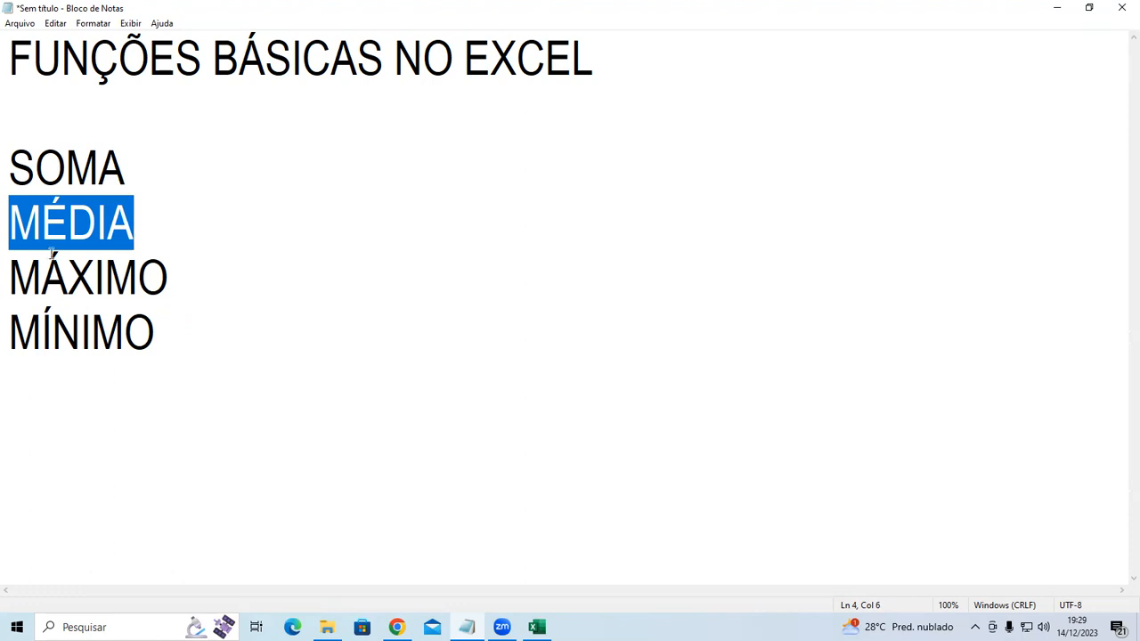
pyautogui.moveTo(8, 281); pyautogui.dragTo(184, 281)
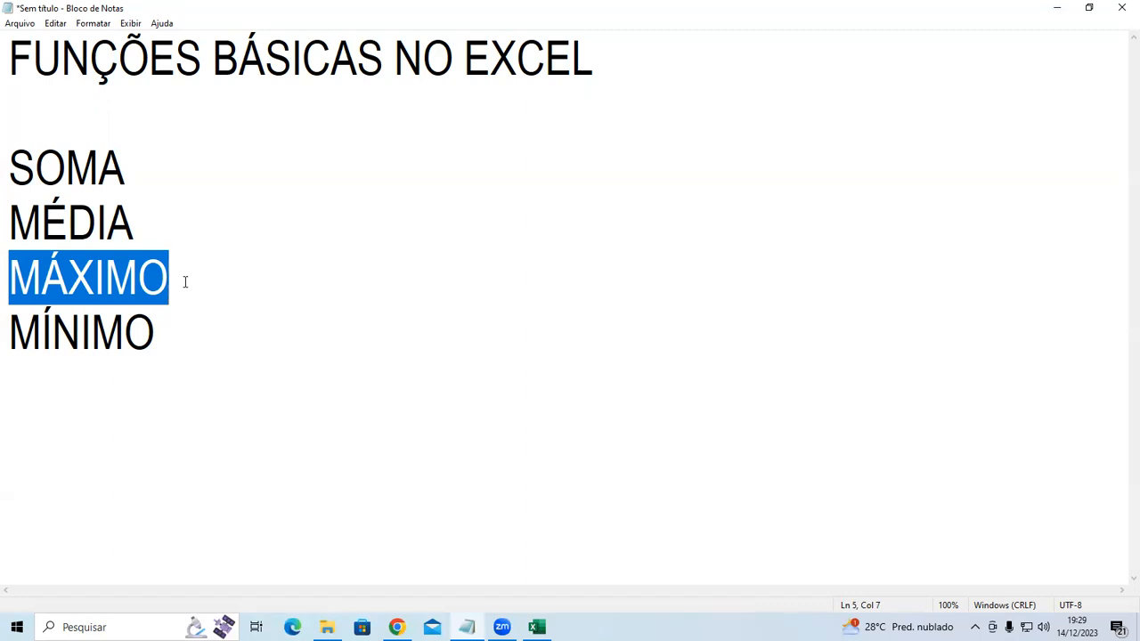
pyautogui.moveTo(12, 341); pyautogui.dragTo(301, 352)
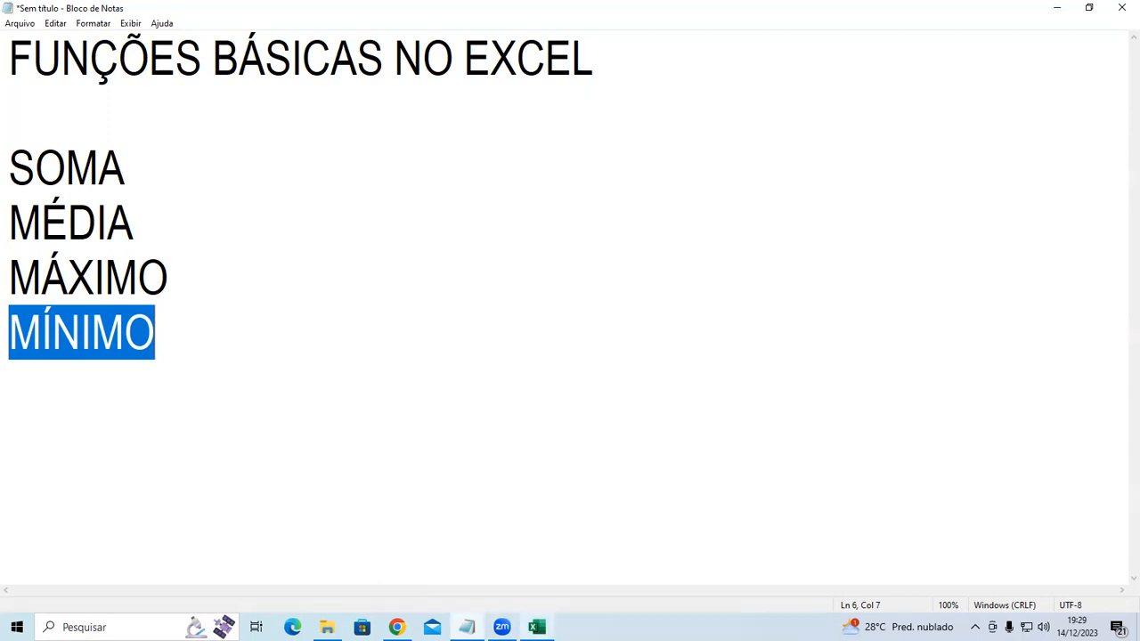
# Switch to Excel and examine the student-name and Nota 1 to Nota 4 columns of the grade table on Plan7
pyautogui.click(537, 627)
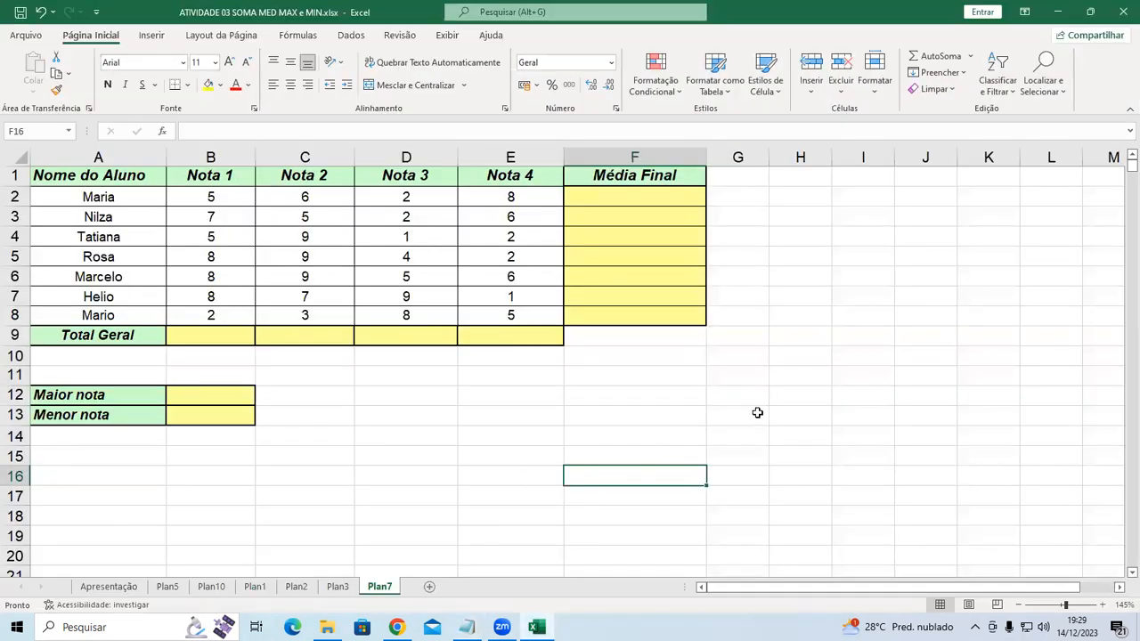
pyautogui.scroll(3, 830, 282)
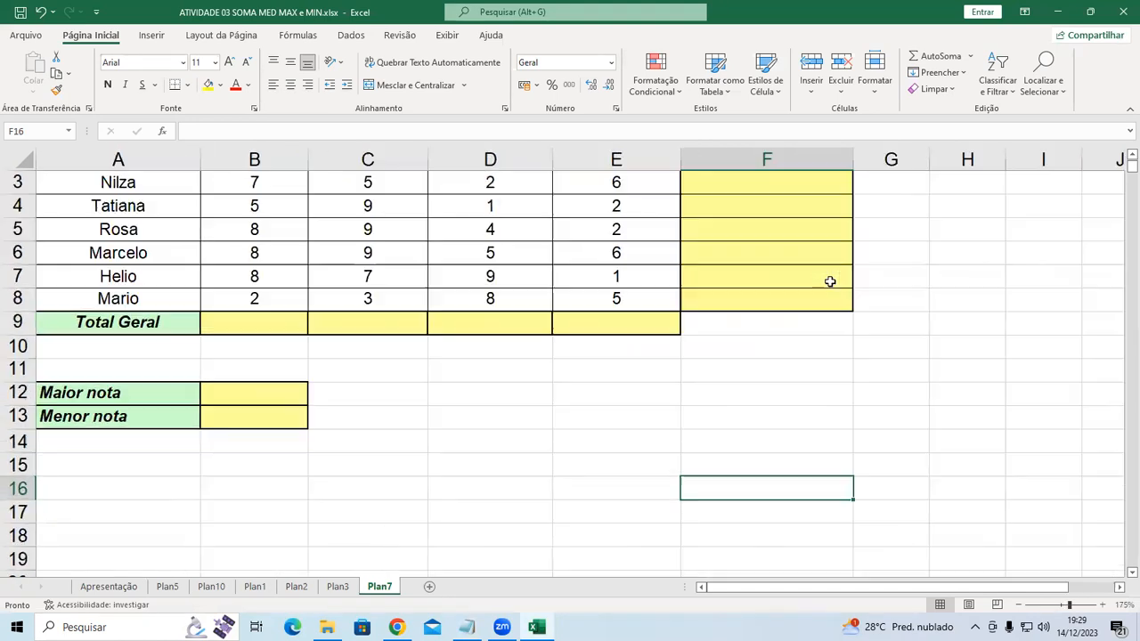
pyautogui.scroll(1, 840, 300)
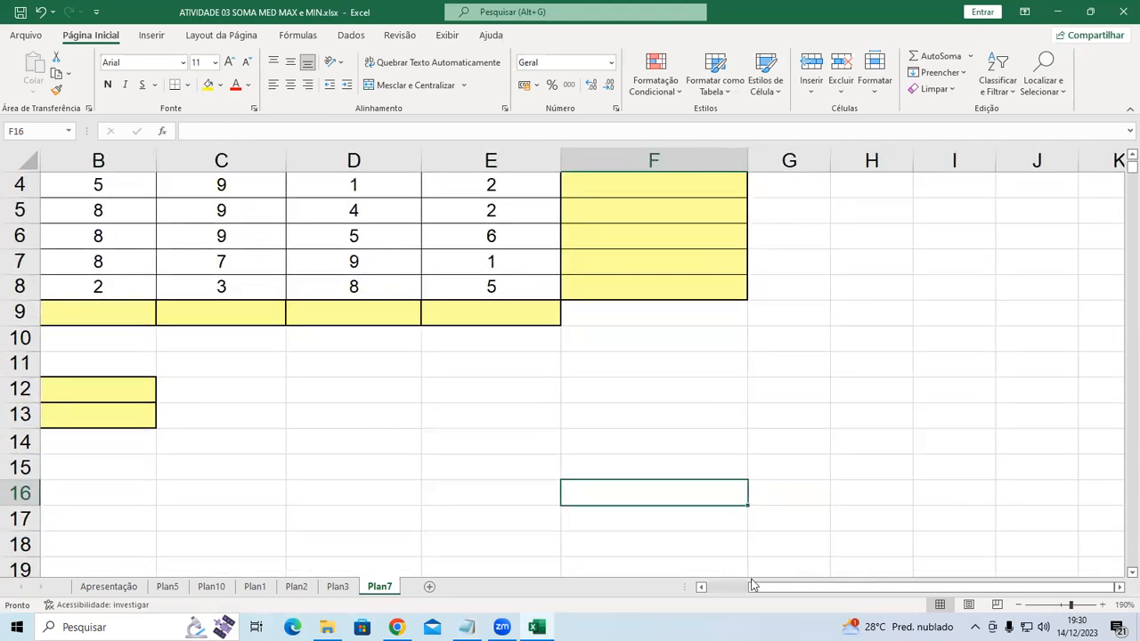
pyautogui.hscroll(-1, 726, 585)
pyautogui.scroll(1, 740, 484)
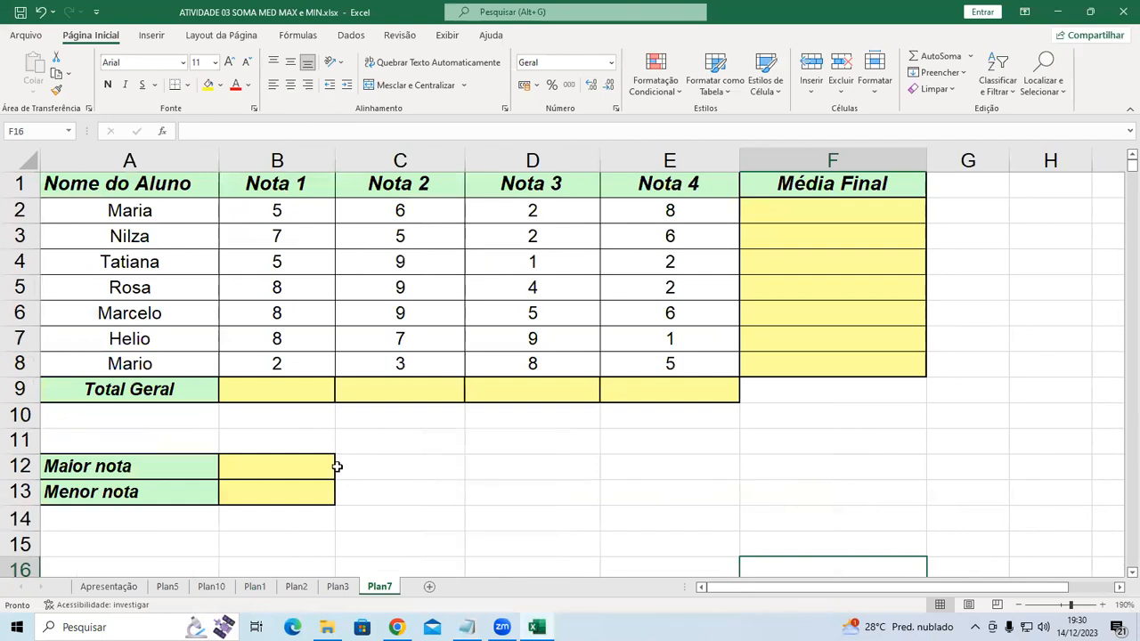
pyautogui.click(129, 160)
pyautogui.click(126, 183)
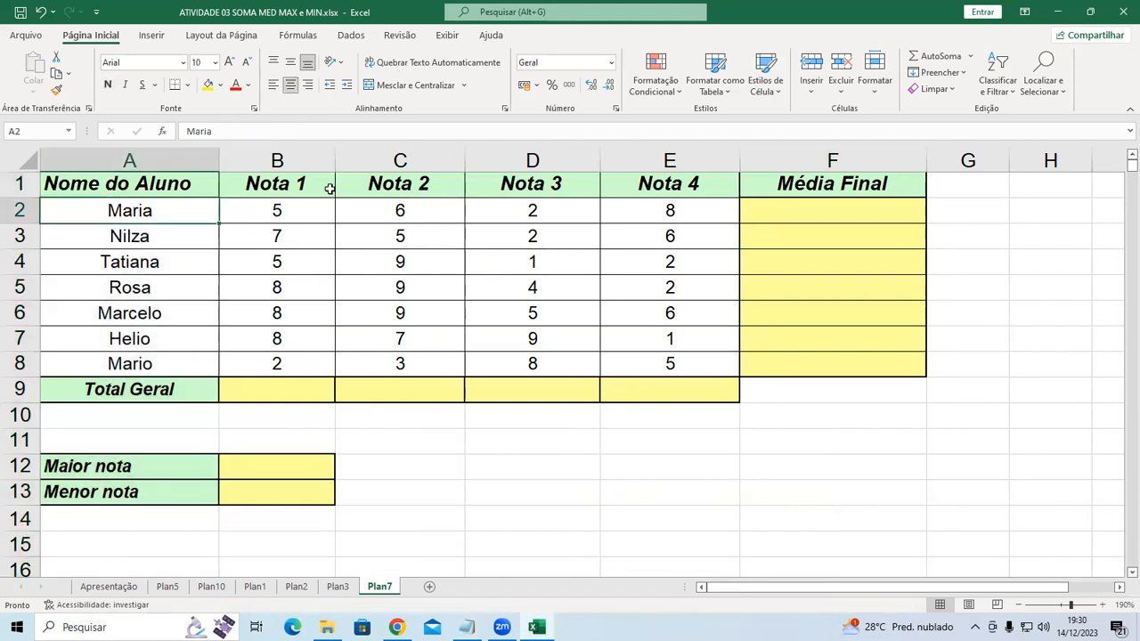
pyautogui.click(282, 161)
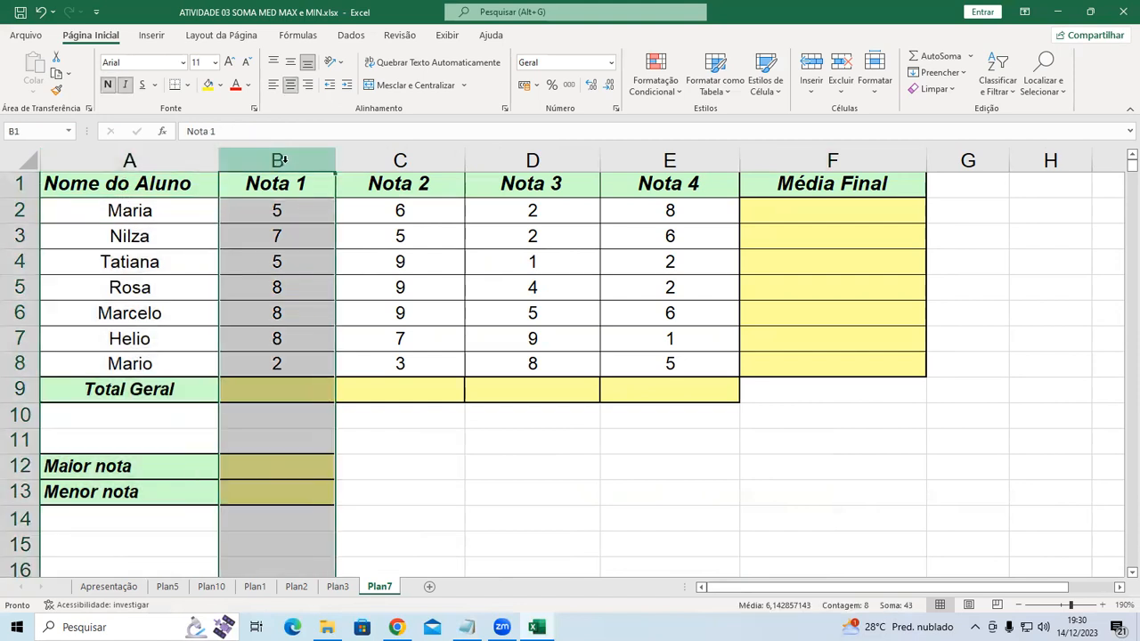
pyautogui.click(401, 159)
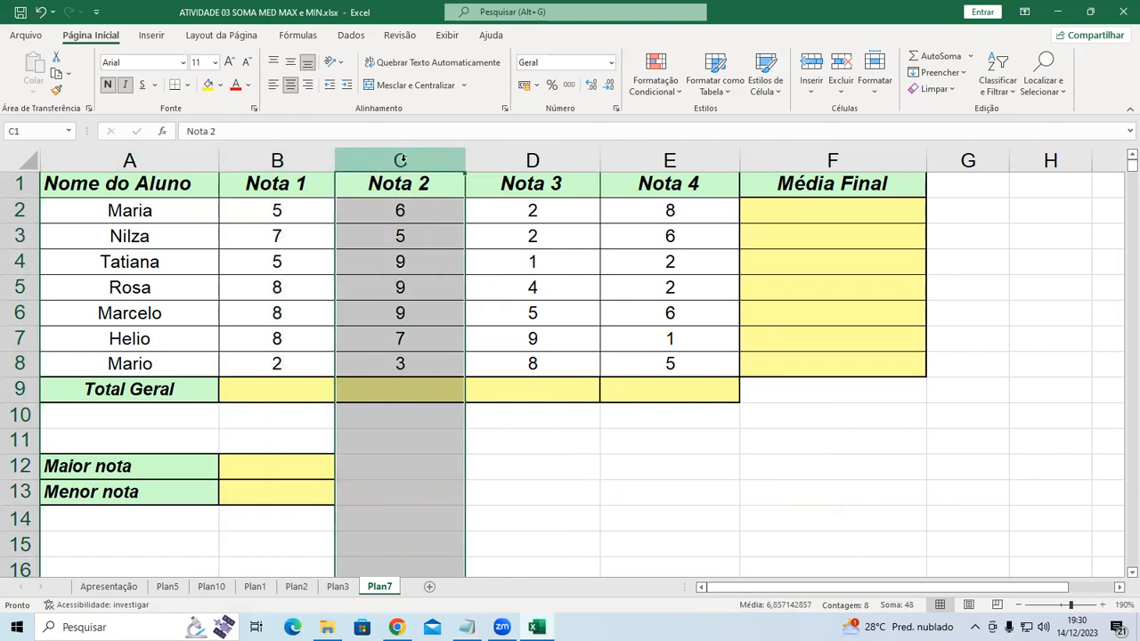
pyautogui.click(547, 157)
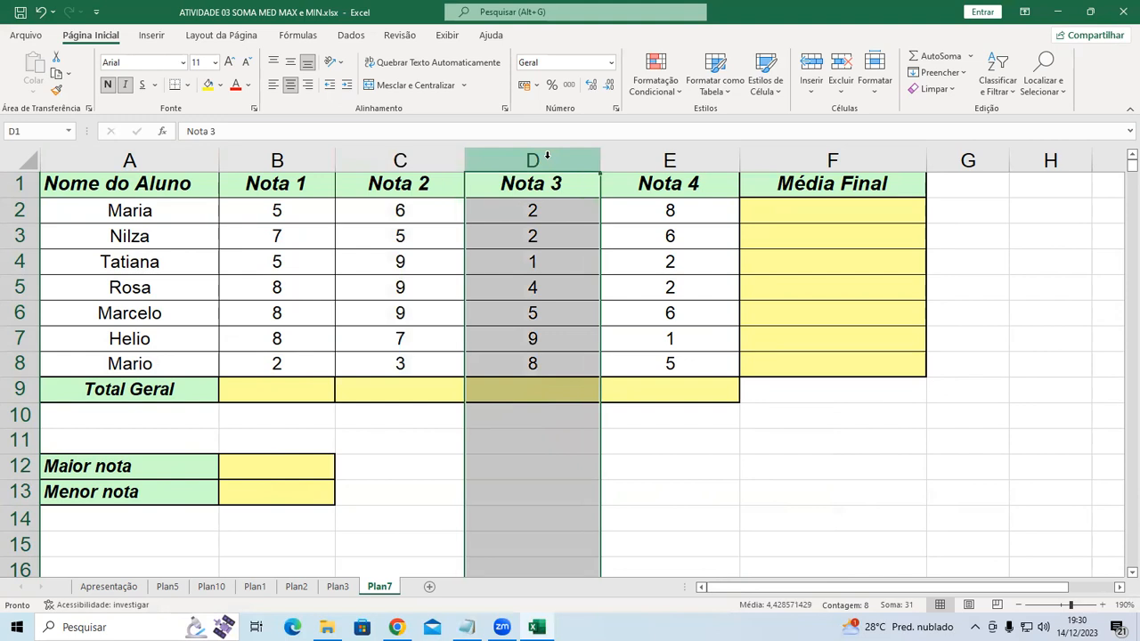
pyautogui.click(664, 155)
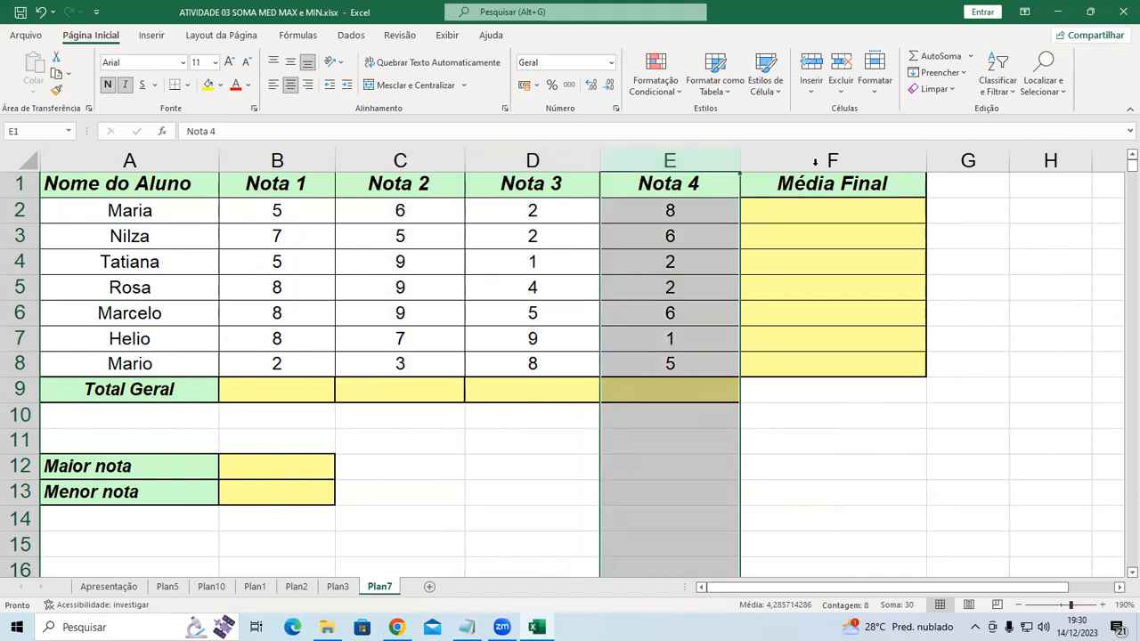
# Examine the first student's four grades with their Média Final cell, and the Total Geral cell under Nota 1
pyautogui.click(807, 215)
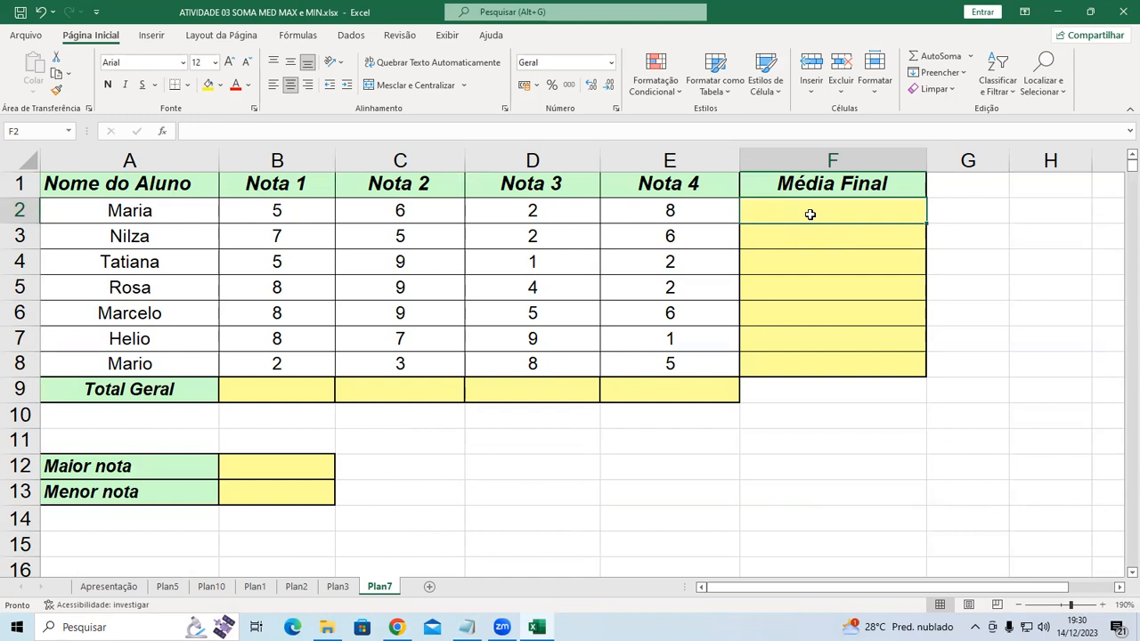
pyautogui.moveTo(293, 212); pyautogui.dragTo(630, 211)
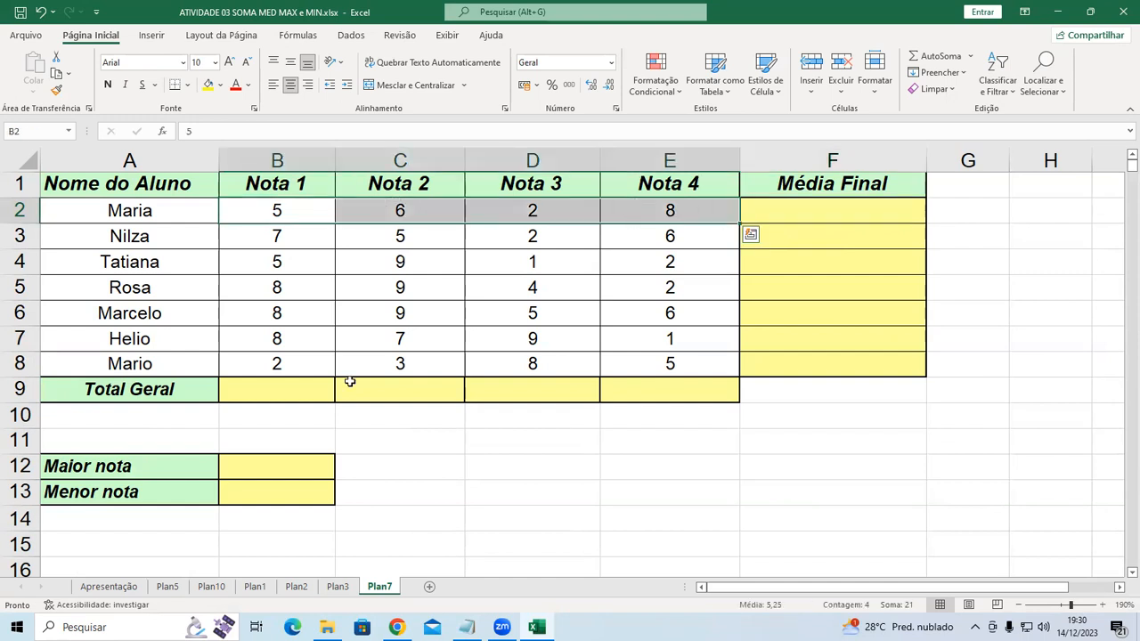
pyautogui.click(19, 390)
pyautogui.click(254, 389)
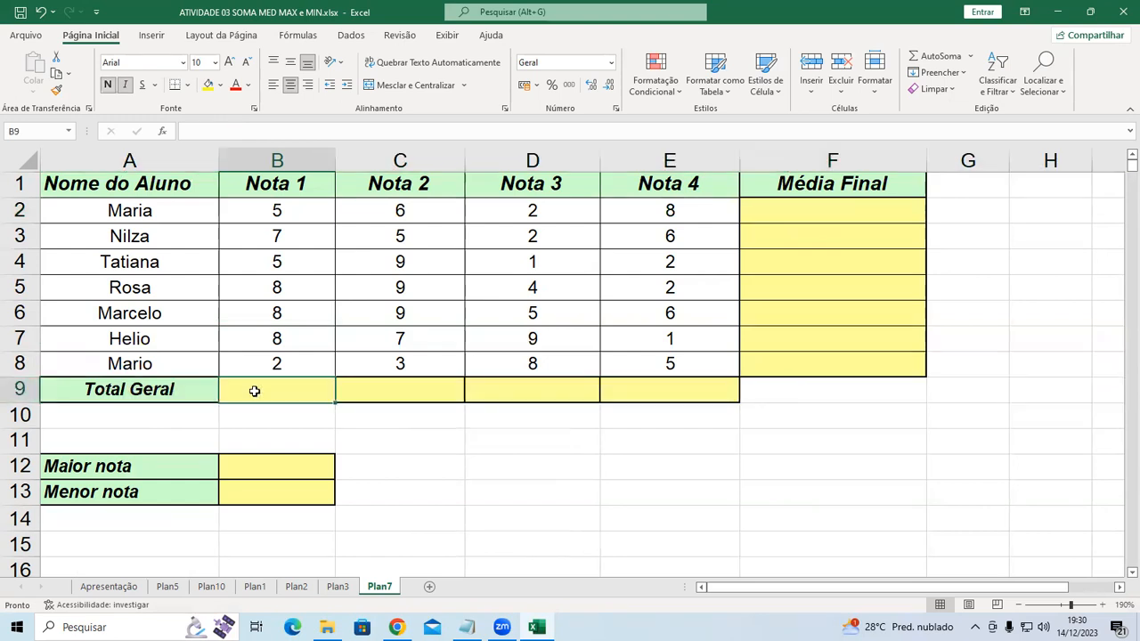
pyautogui.click(833, 211)
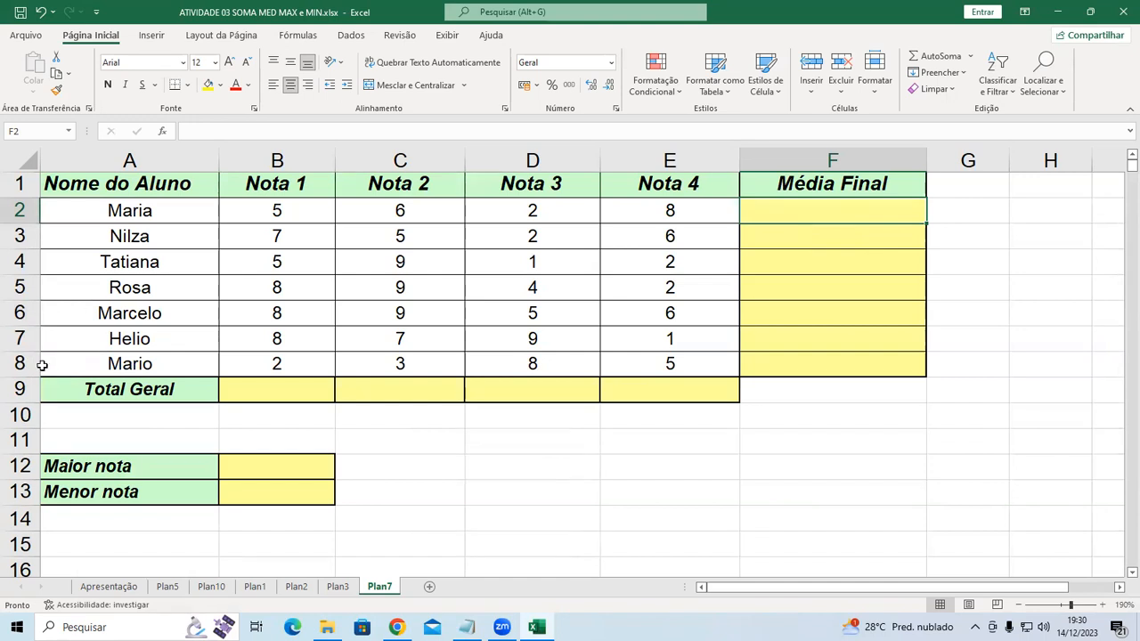
# Examine the Total Geral row and the range of grades above it in each column from Nota 1 to Nota 4
pyautogui.click(74, 391)
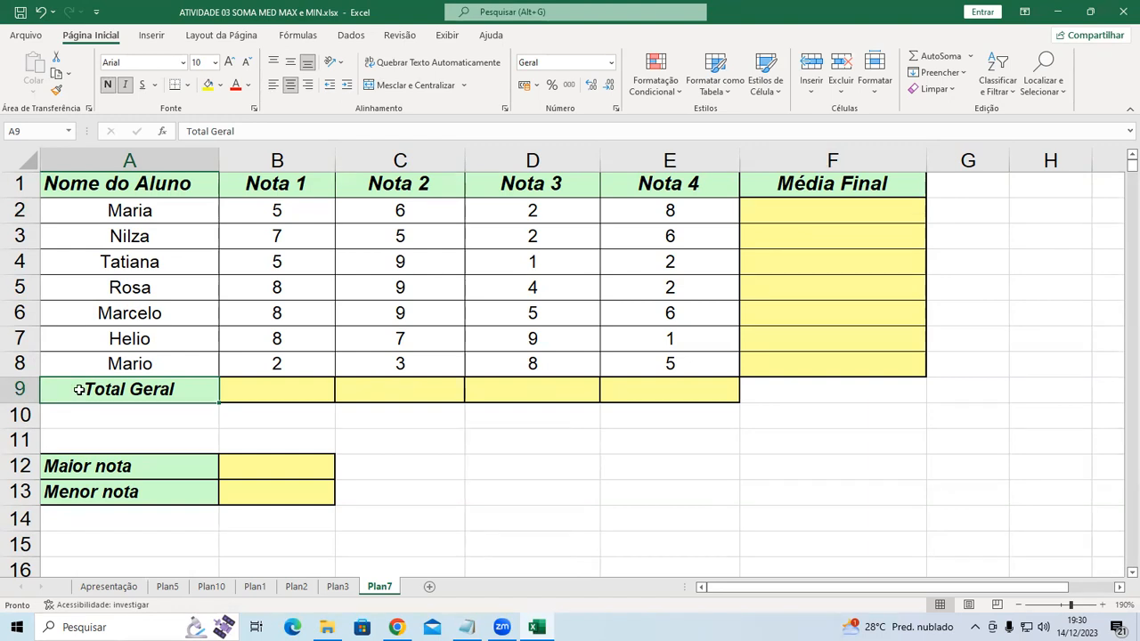
pyautogui.moveTo(308, 214); pyautogui.dragTo(315, 364)
pyautogui.click(286, 387)
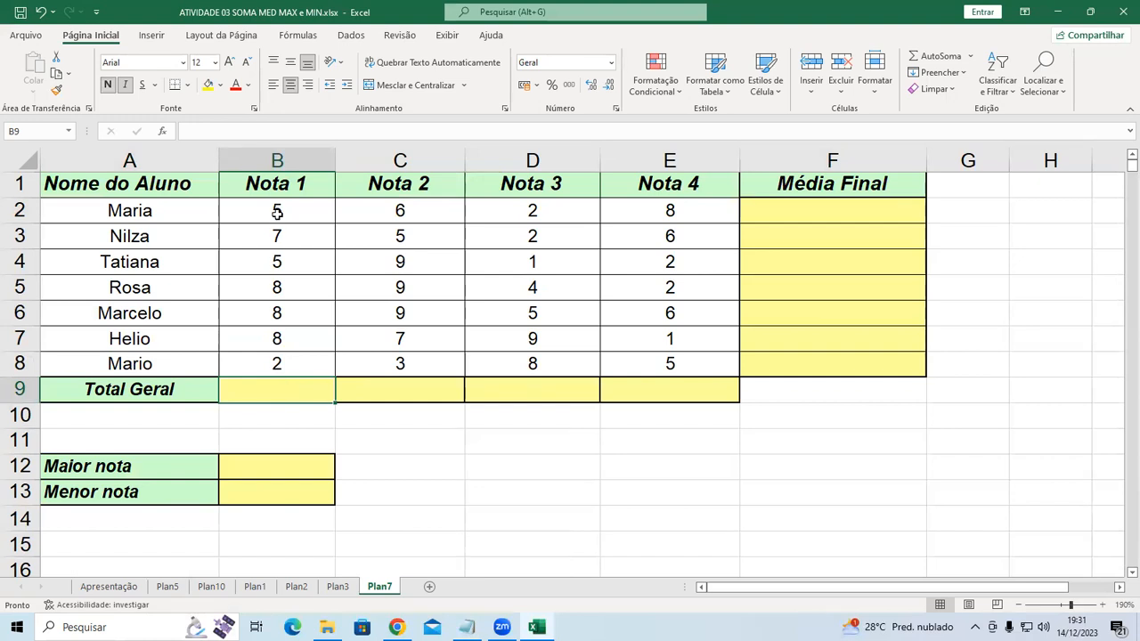
pyautogui.moveTo(277, 216); pyautogui.dragTo(278, 374)
pyautogui.click(278, 374)
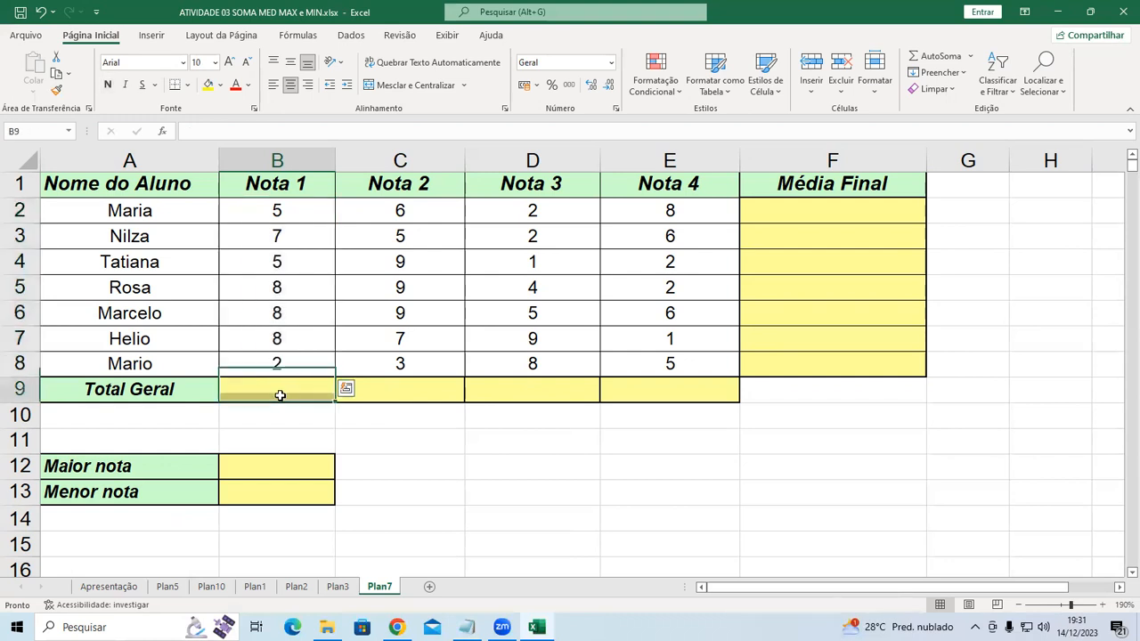
pyautogui.moveTo(410, 214); pyautogui.dragTo(417, 376)
pyautogui.moveTo(570, 214); pyautogui.dragTo(570, 374)
pyautogui.moveTo(681, 206); pyautogui.dragTo(680, 376)
pyautogui.click(641, 395)
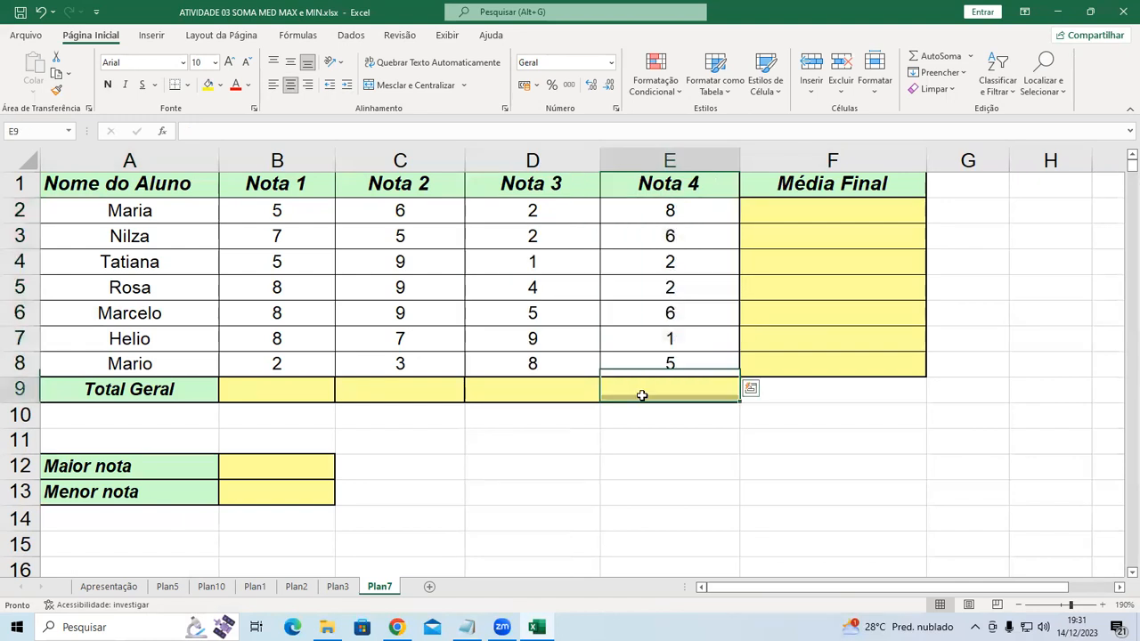
# Examine the empty result cells for Maior nota and Menor nota below the grade table
pyautogui.click(255, 470)
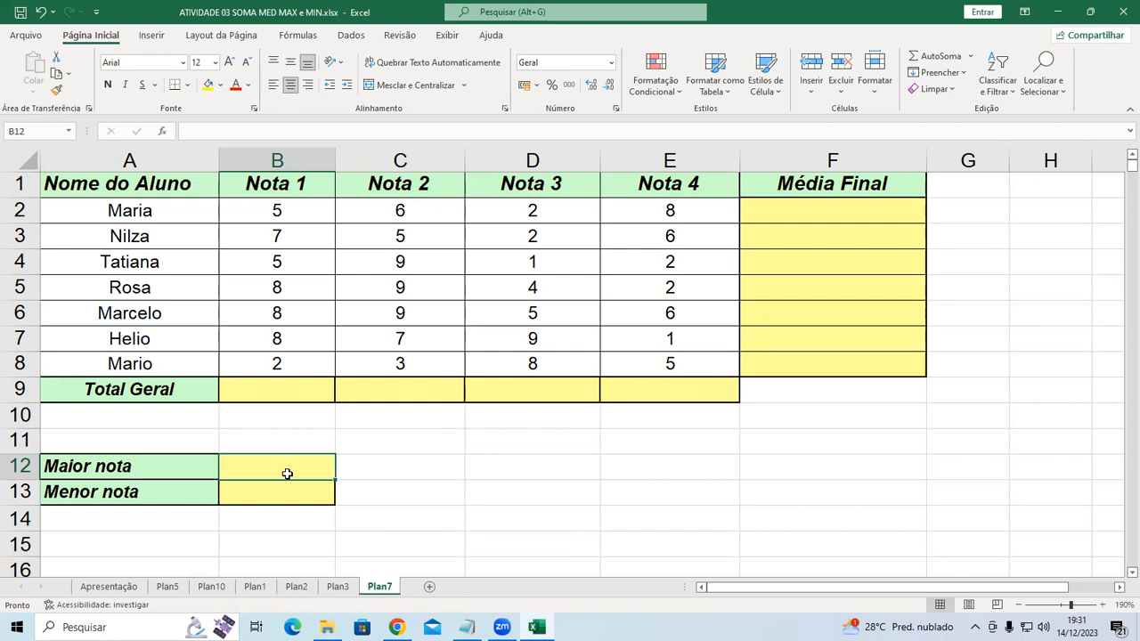
pyautogui.click(148, 492)
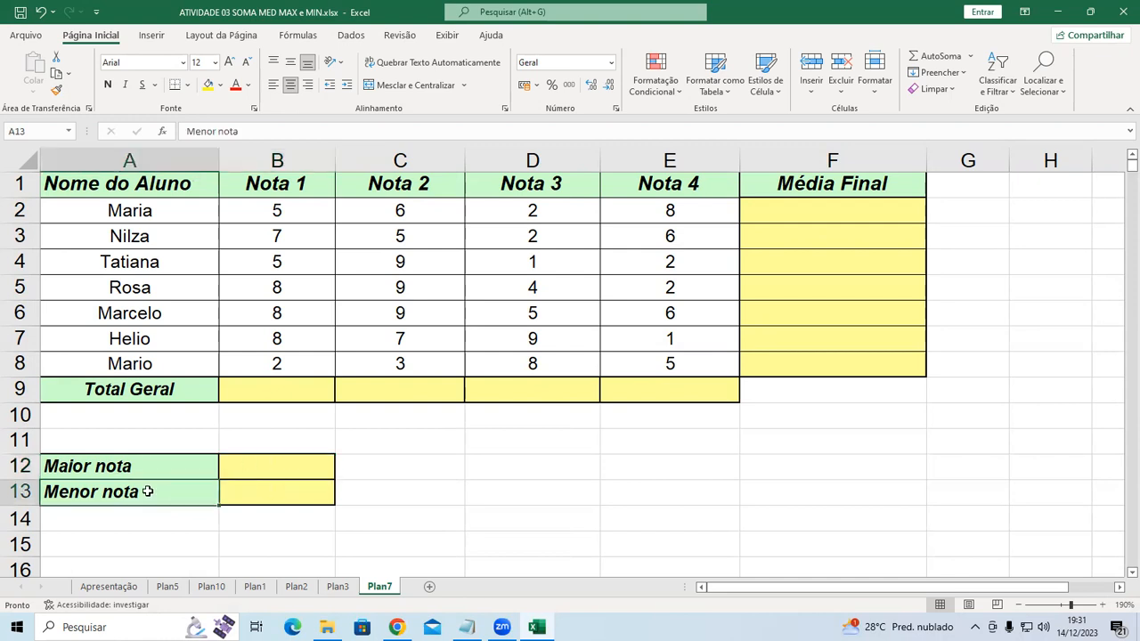
pyautogui.click(243, 493)
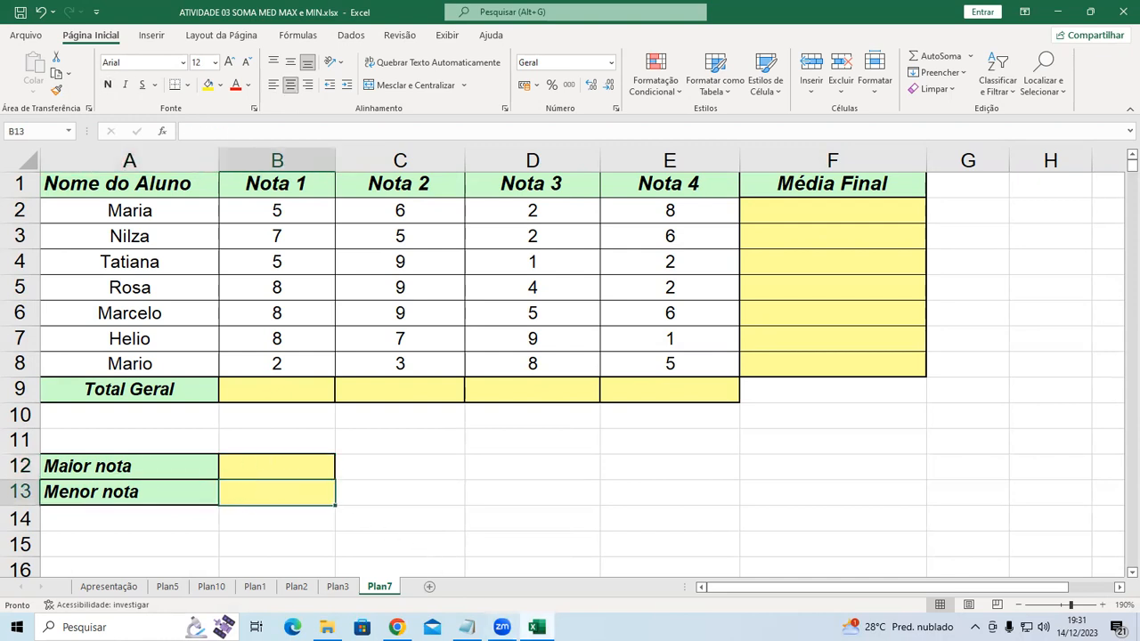
# Switch to Notepad and insert an equals sign directly in front of SOMA
pyautogui.click(467, 627)
pyautogui.click(8, 179)
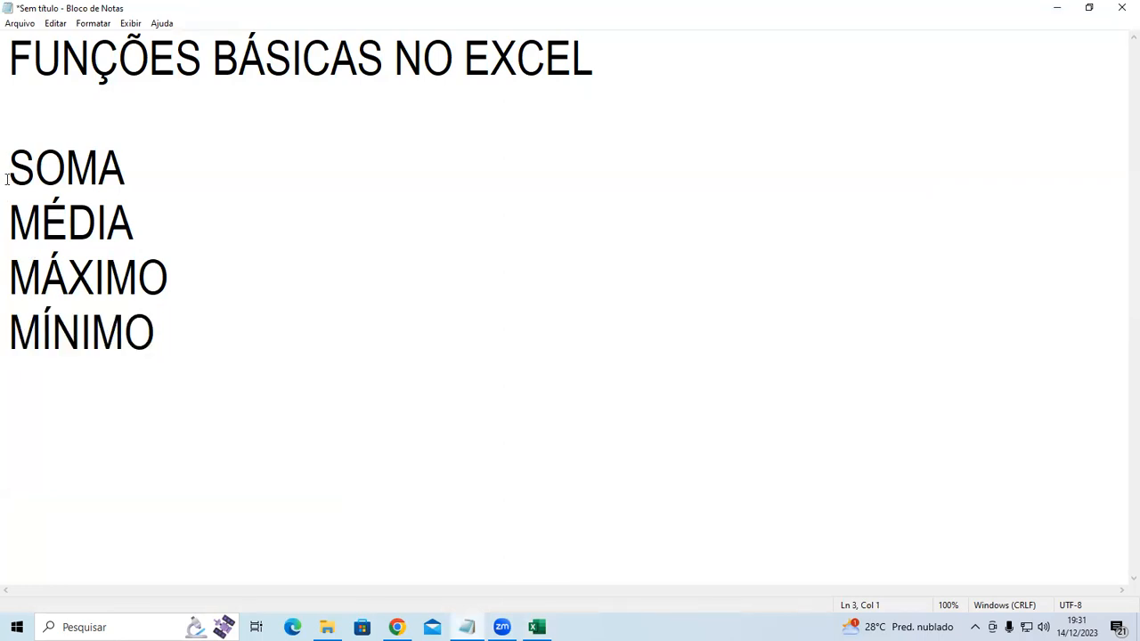
pyautogui.write('-')
pyautogui.press('BackSpace')
pyautogui.write('=')
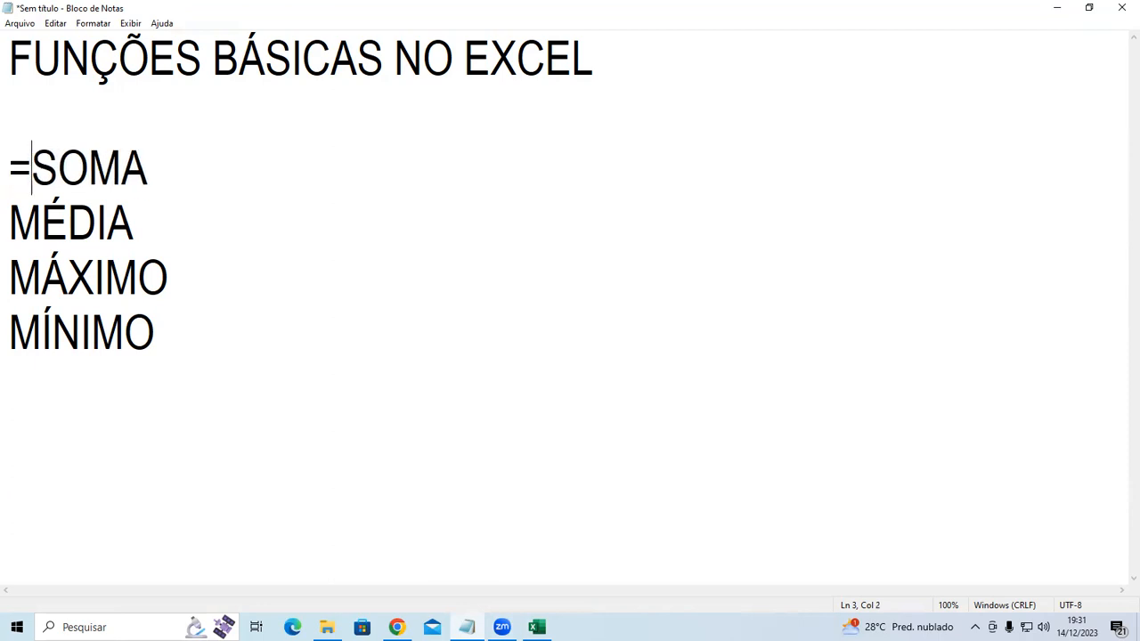
# Complete the SOMA line with the argument text "(lista de células)" directly after the function name
pyautogui.press('End')
pyautogui.write('(lista de célula')
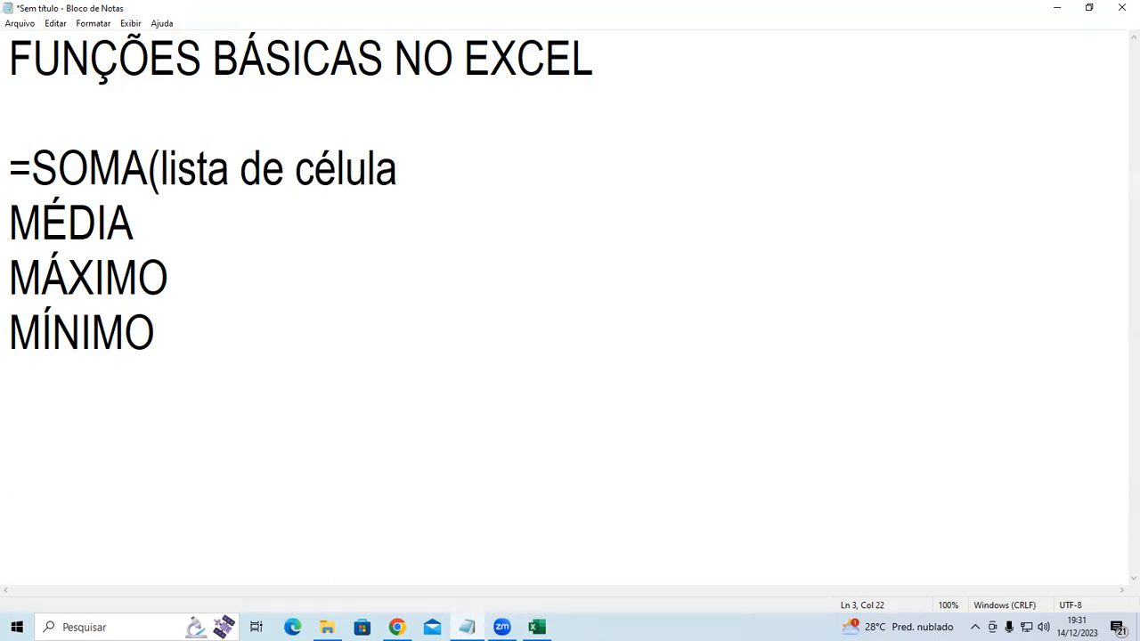
pyautogui.write('s)')
# Copy the text "(lista de células)", including both parentheses, from the SOMA line
pyautogui.hotkey('shift', 'Left')
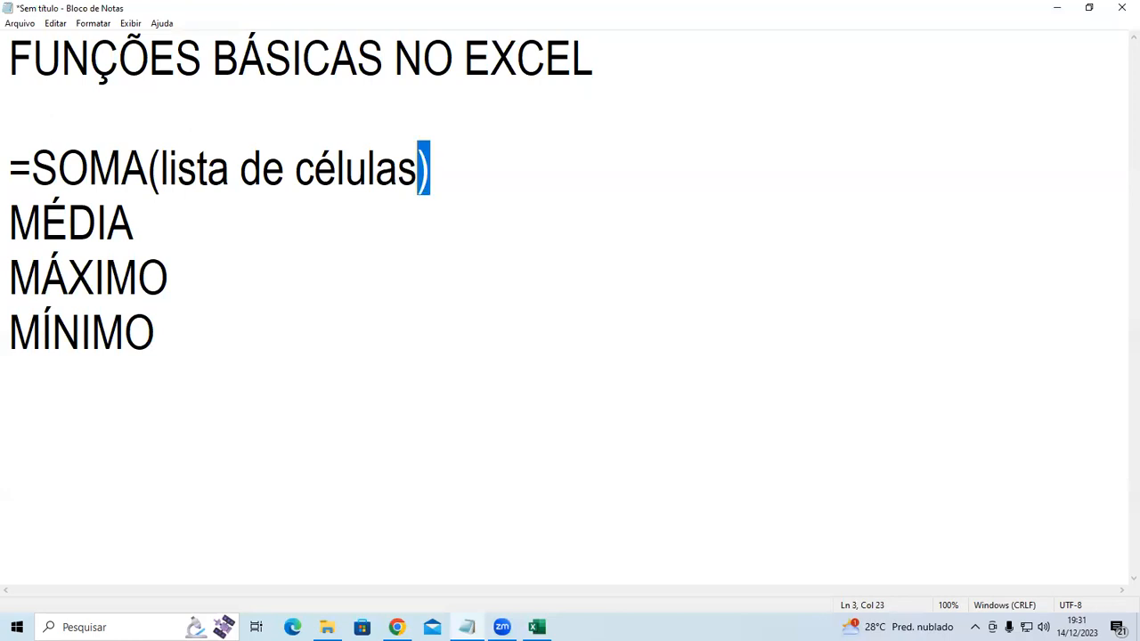
pyautogui.hotkey('shift', 'Left')
pyautogui.hotkey('shift', 'Left')
pyautogui.hotkey('shift', 'Left')
pyautogui.hotkey('shift', 'Left')
pyautogui.hotkey('shift', 'Left')
pyautogui.hotkey('shift', 'Left')
pyautogui.hotkey('shift', 'Left')
pyautogui.hotkey('shift', 'Left')
pyautogui.hotkey('shift', 'Left')
pyautogui.hotkey('shift', 'Left')
pyautogui.hotkey('shift', 'Left')
pyautogui.hotkey('shift', 'Left')
pyautogui.hotkey('shift', 'Left')
pyautogui.hotkey('shift', 'Left')
pyautogui.hotkey('shift', 'Left')
pyautogui.hotkey('shift', 'Left')
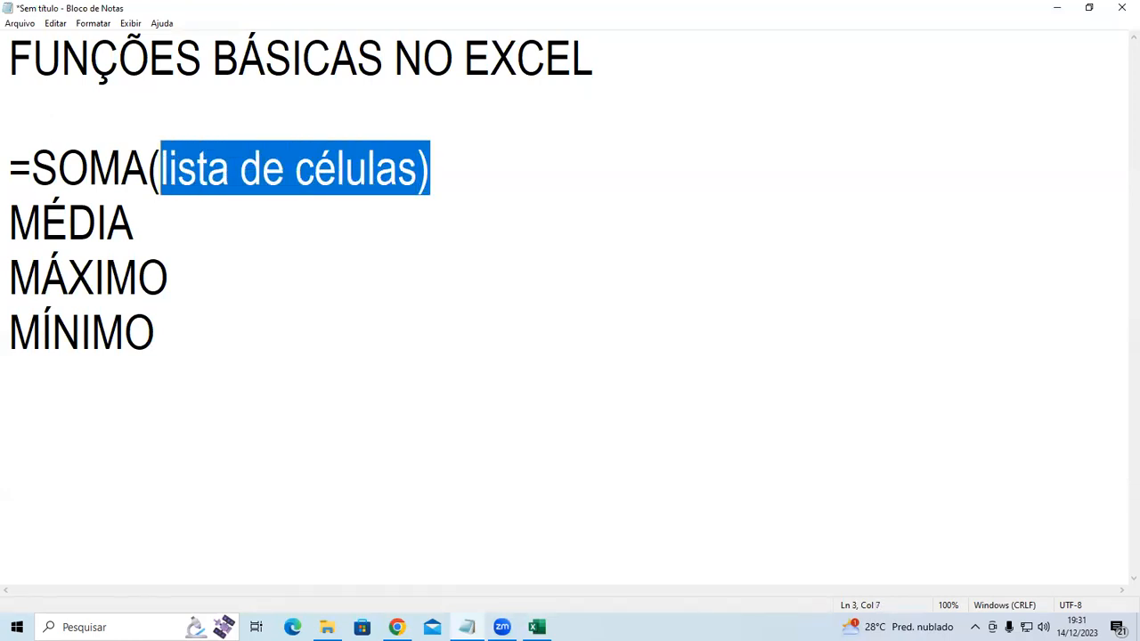
pyautogui.hotkey('shift', 'Left')
pyautogui.hotkey('ctrl', 'c')
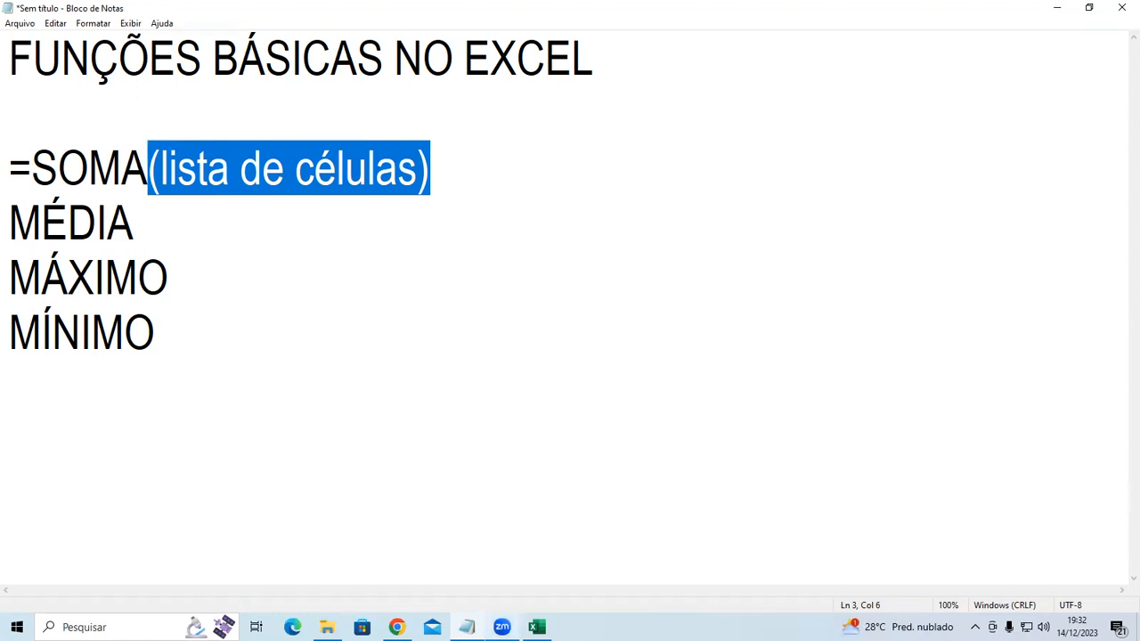
# Put an equals sign before MÉDIA and paste the copied argument text after it, giving "=MÉDIA(lista de células)"
pyautogui.click(166, 226)
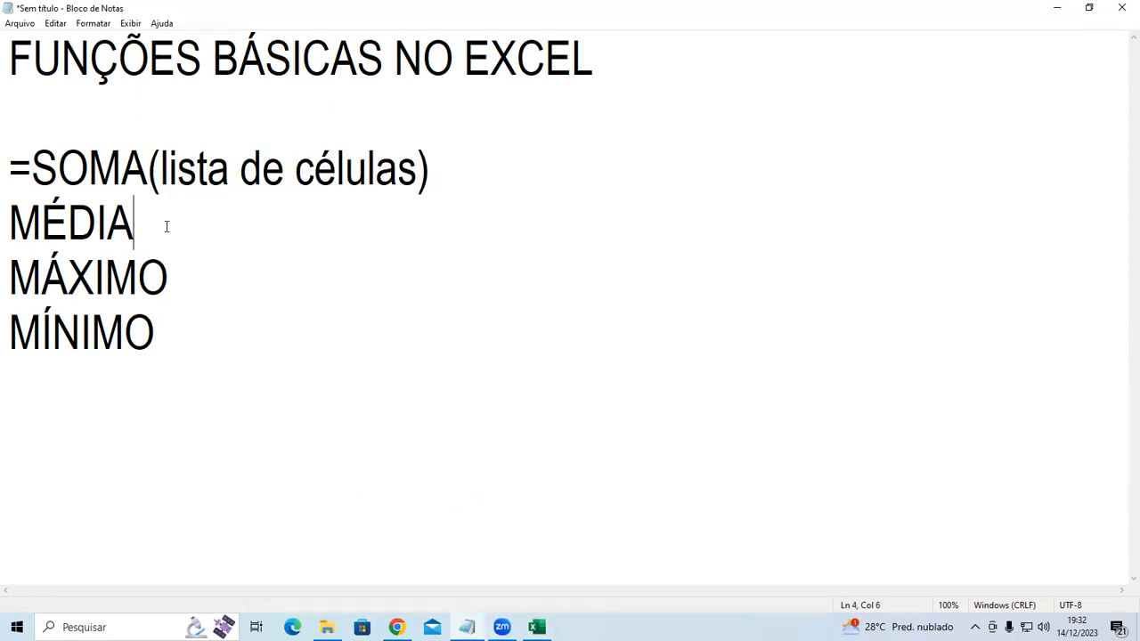
pyautogui.press('Home')
pyautogui.write('=')
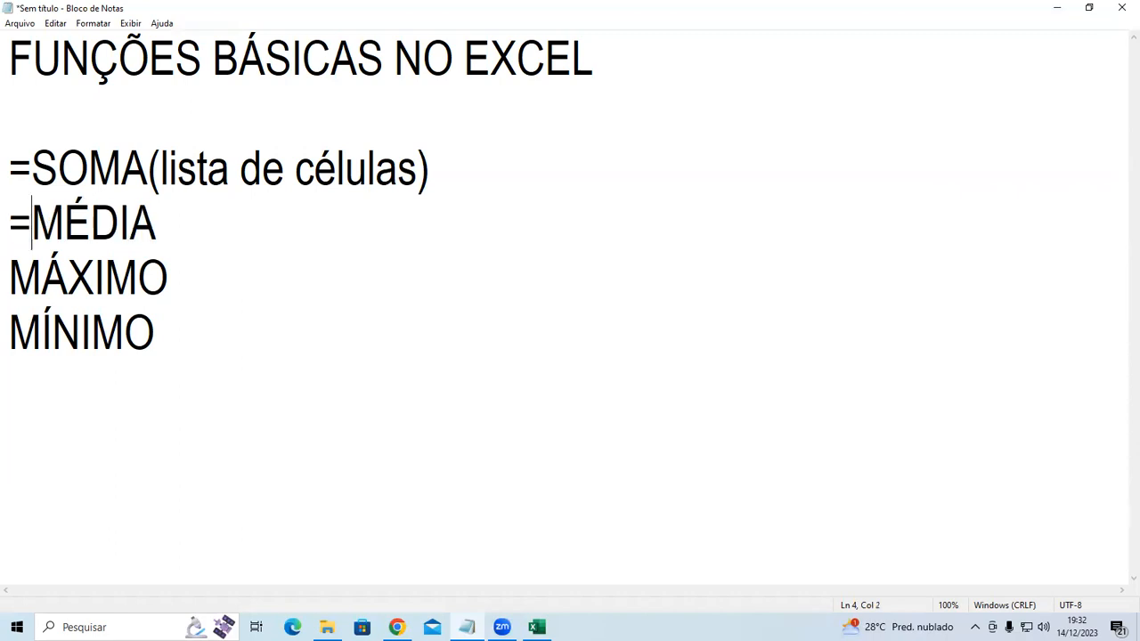
pyautogui.click(157, 223)
pyautogui.hotkey('ctrl', 'v')
# Turn the MÁXIMO line into "=MÁXIMO(lista de células)" by adding the equals sign and the copied argument text
pyautogui.press('Down')
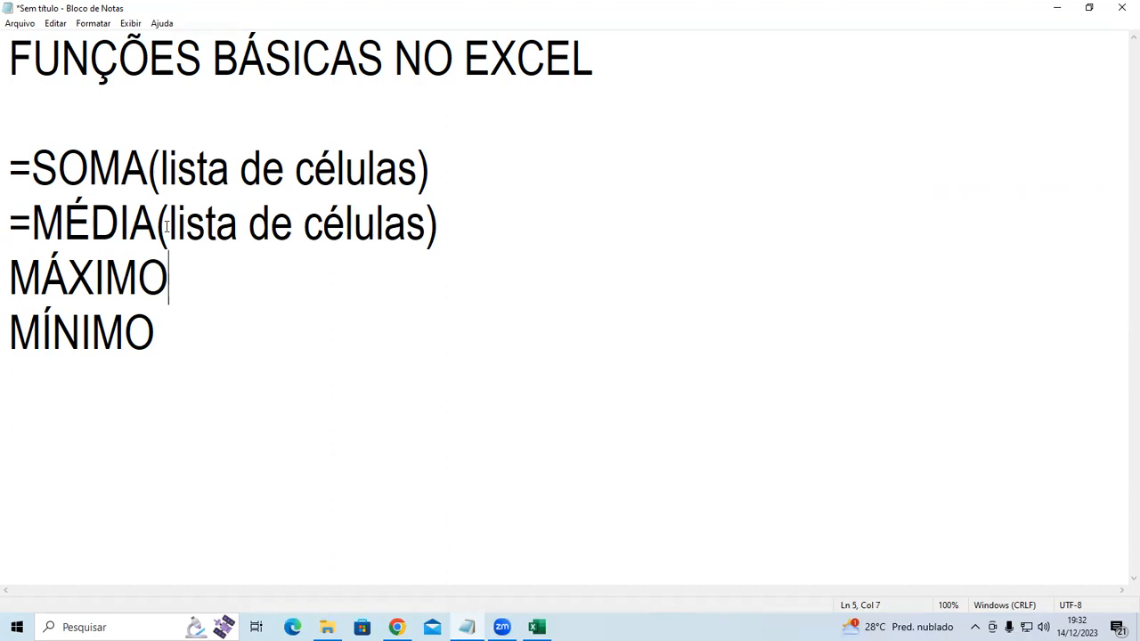
pyautogui.press('Home')
pyautogui.write('=')
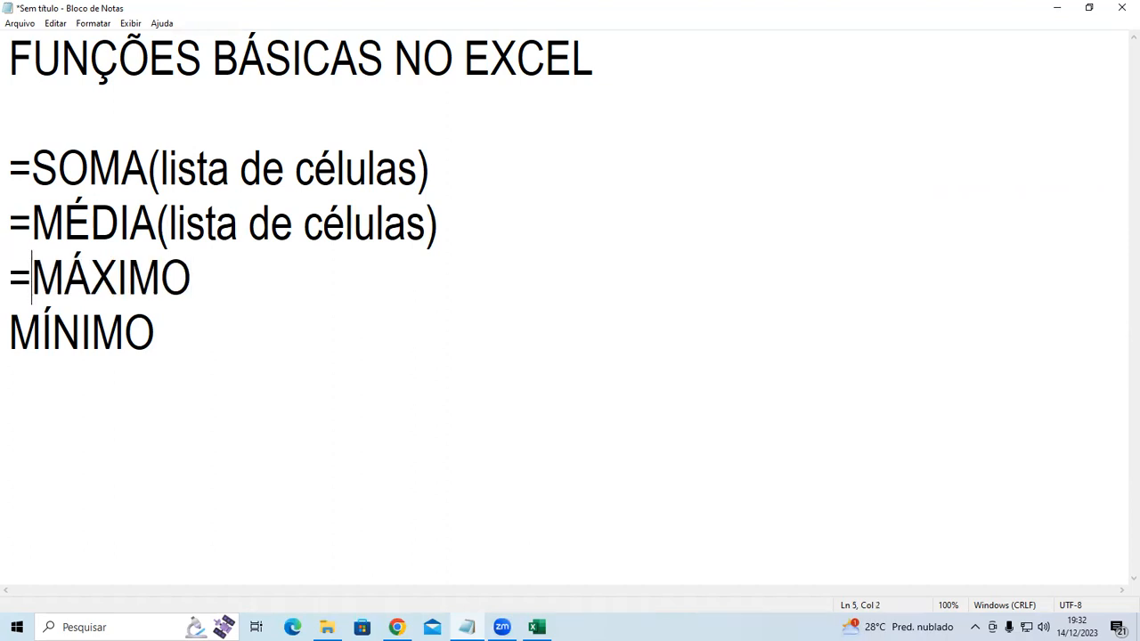
pyautogui.press('End')
pyautogui.hotkey('ctrl', 'v')
# Turn the MÍNIMO line into "=MÍNIMO(lista de células)" by adding the equals sign and the copied argument text
pyautogui.press('Down')
pyautogui.press('Home')
pyautogui.write('=')
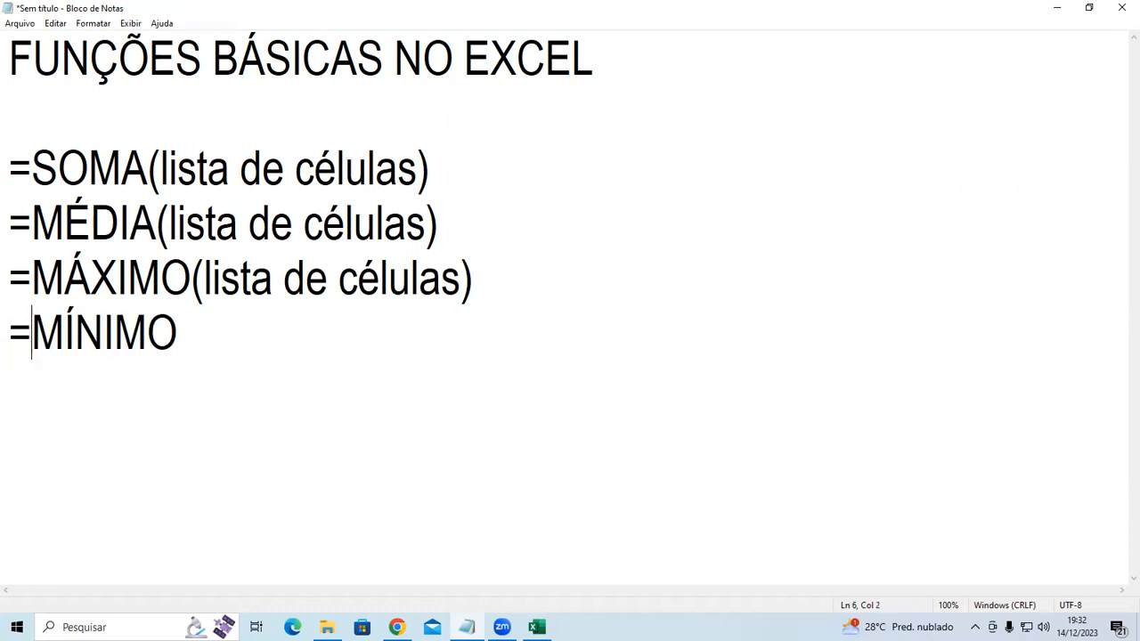
pyautogui.press('End')
pyautogui.hotkey('ctrl', 'v')
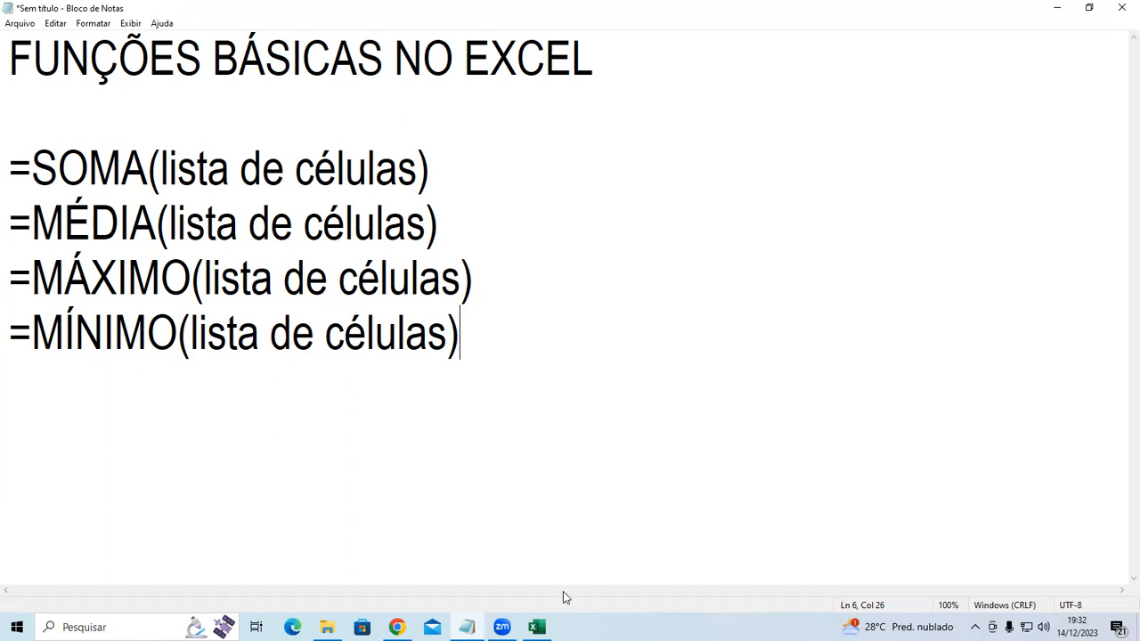
# Switch to Excel and enter the formula =MÉDIA(B2:E2) in the first Média Final cell, F2
pyautogui.click(537, 627)
pyautogui.click(833, 209)
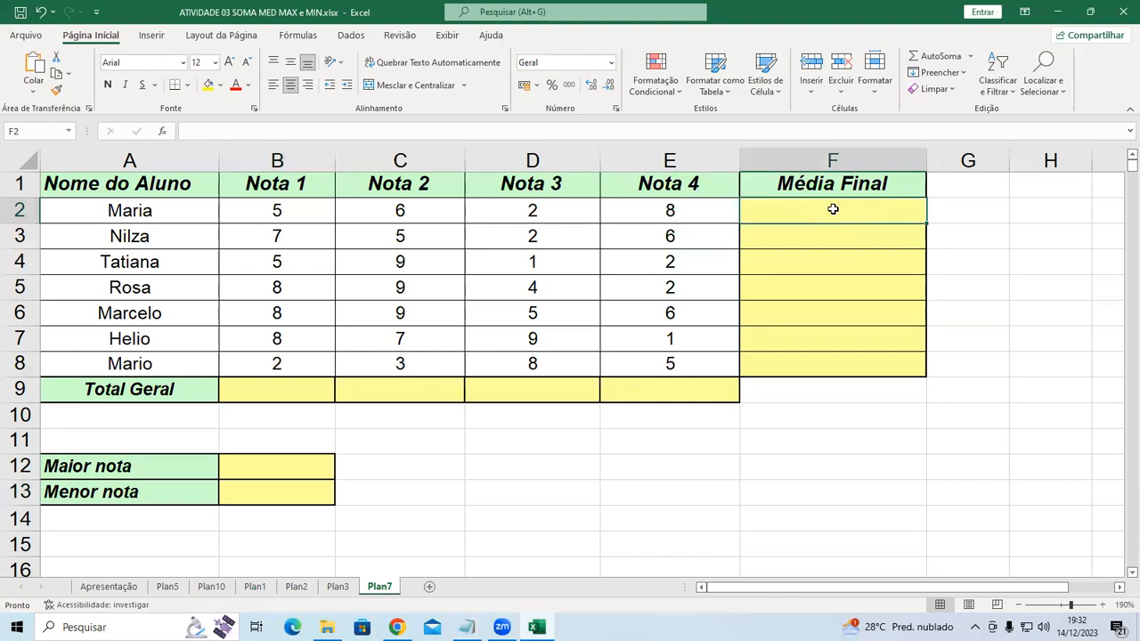
pyautogui.doubleClick(832, 209)
pyautogui.write('=M')
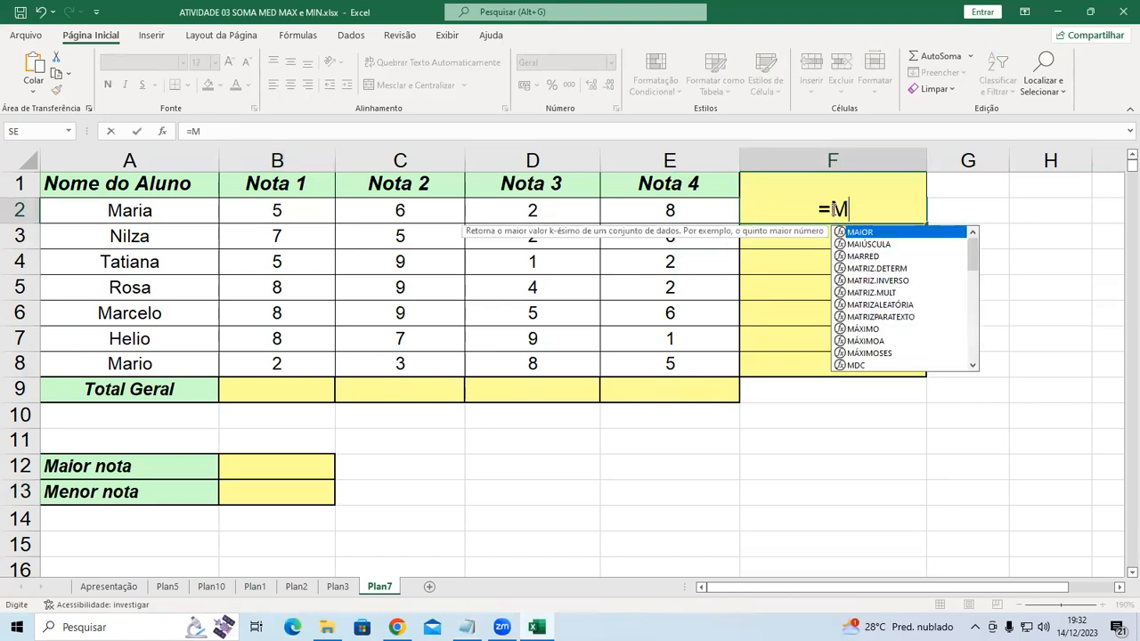
pyautogui.write('ÉDIA')
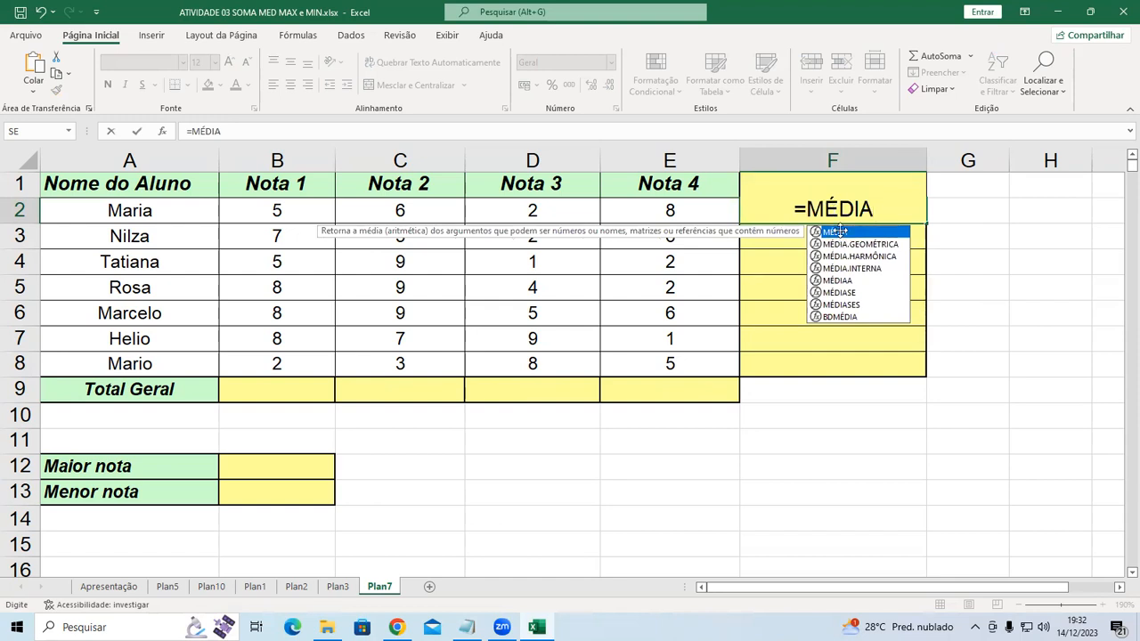
pyautogui.doubleClick(838, 233)
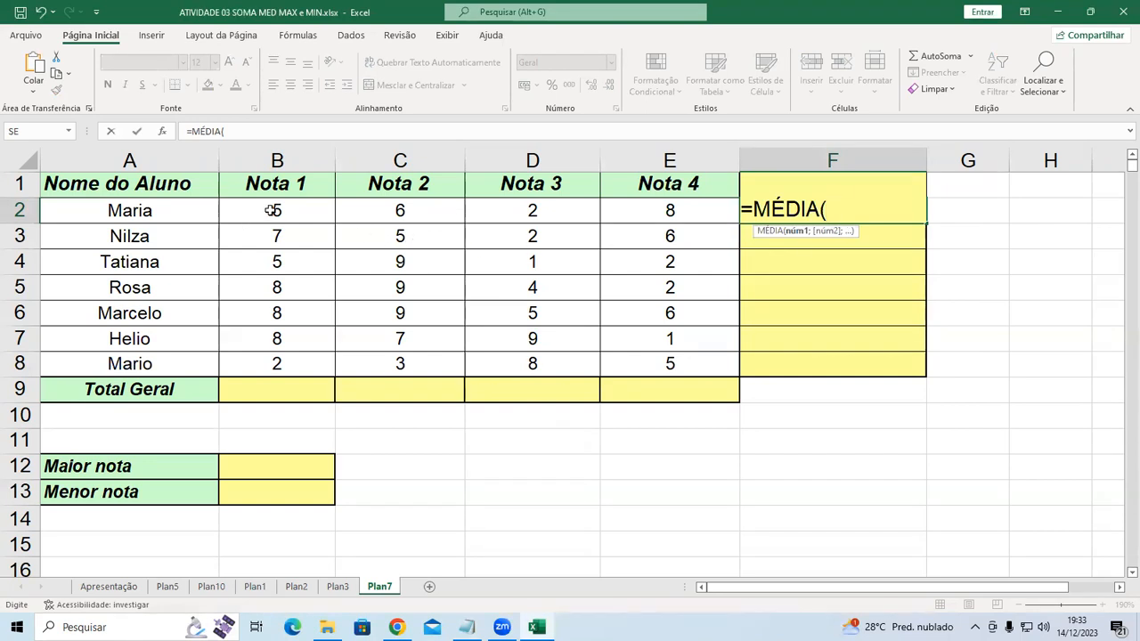
pyautogui.moveTo(272, 210); pyautogui.dragTo(649, 210)
pyautogui.write(')')
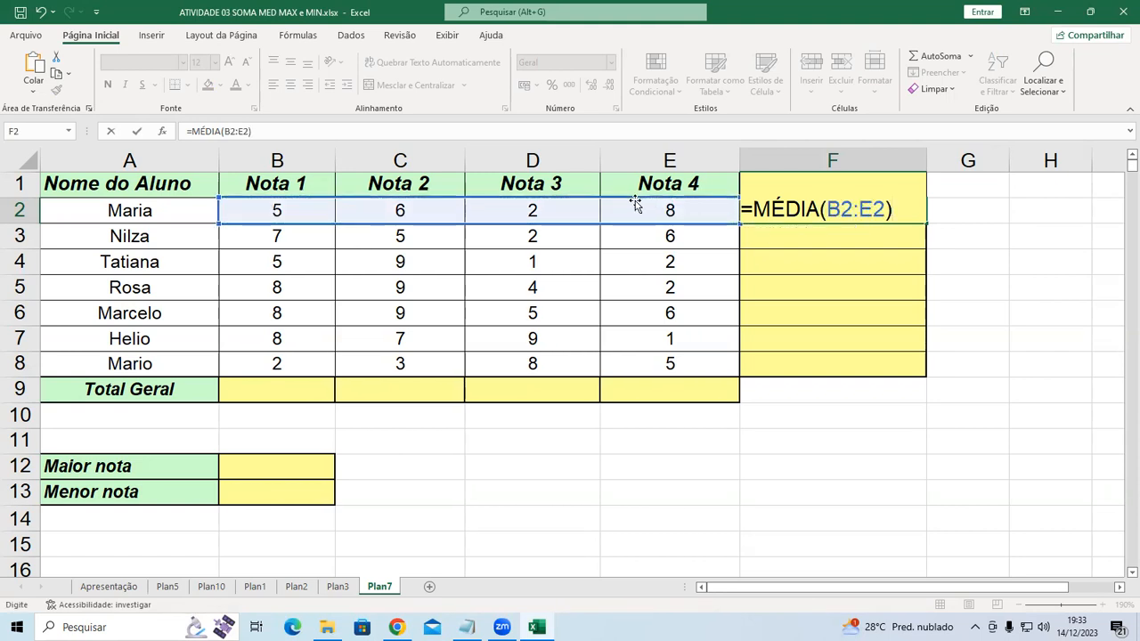
pyautogui.press('Return')
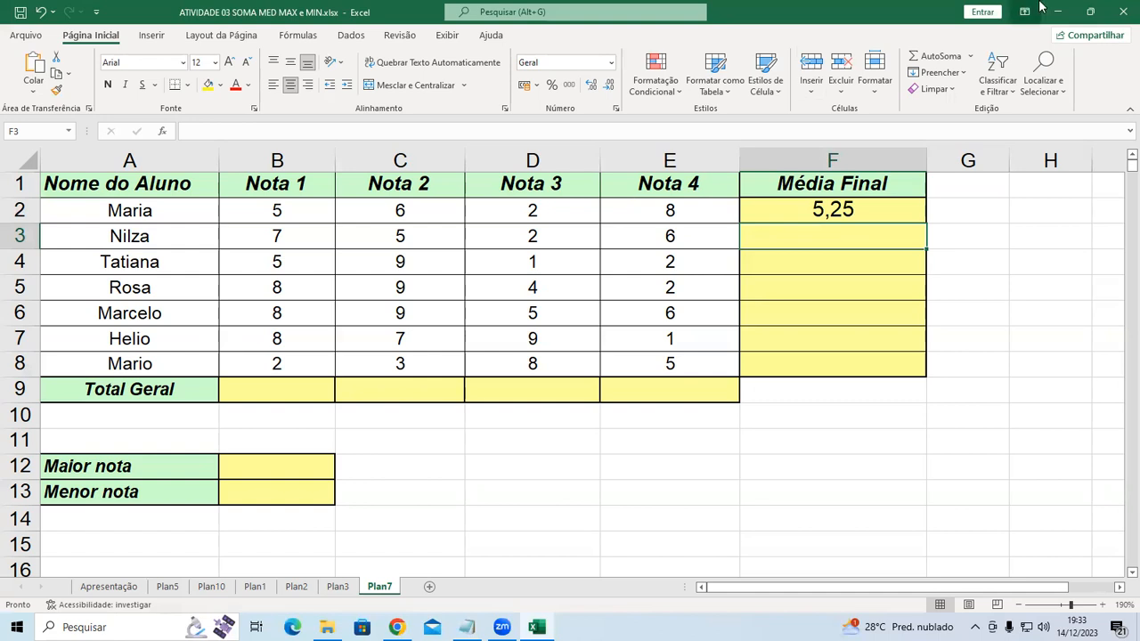
# Insert the AutoSoma Média function in F3 and set its range to B3:E3
pyautogui.scroll(-1, 1069, 211)
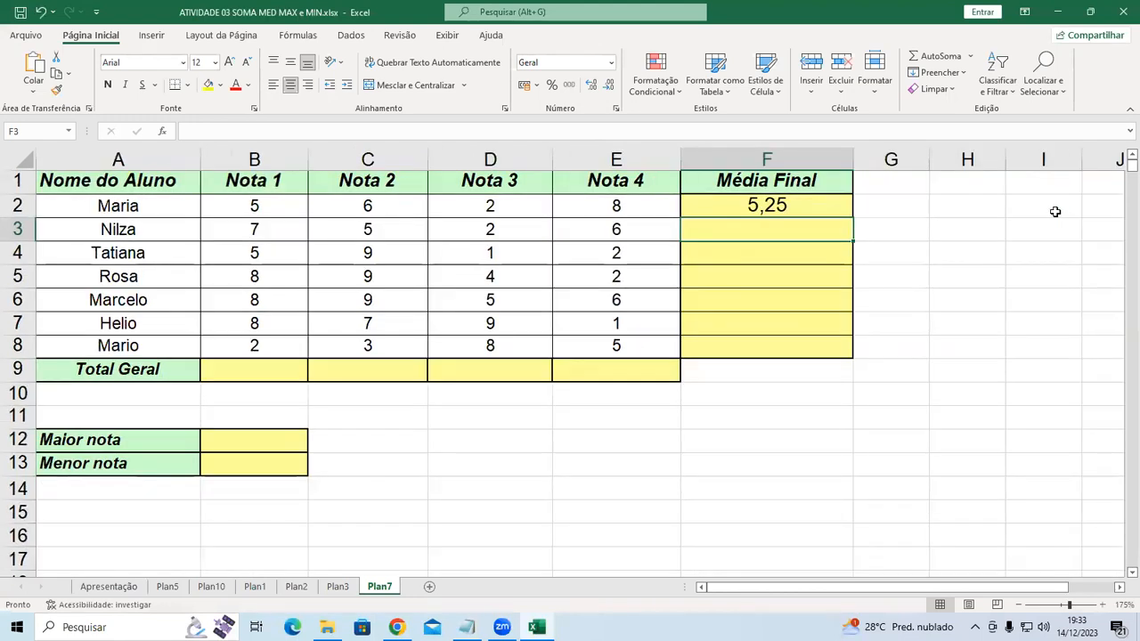
pyautogui.click(971, 60)
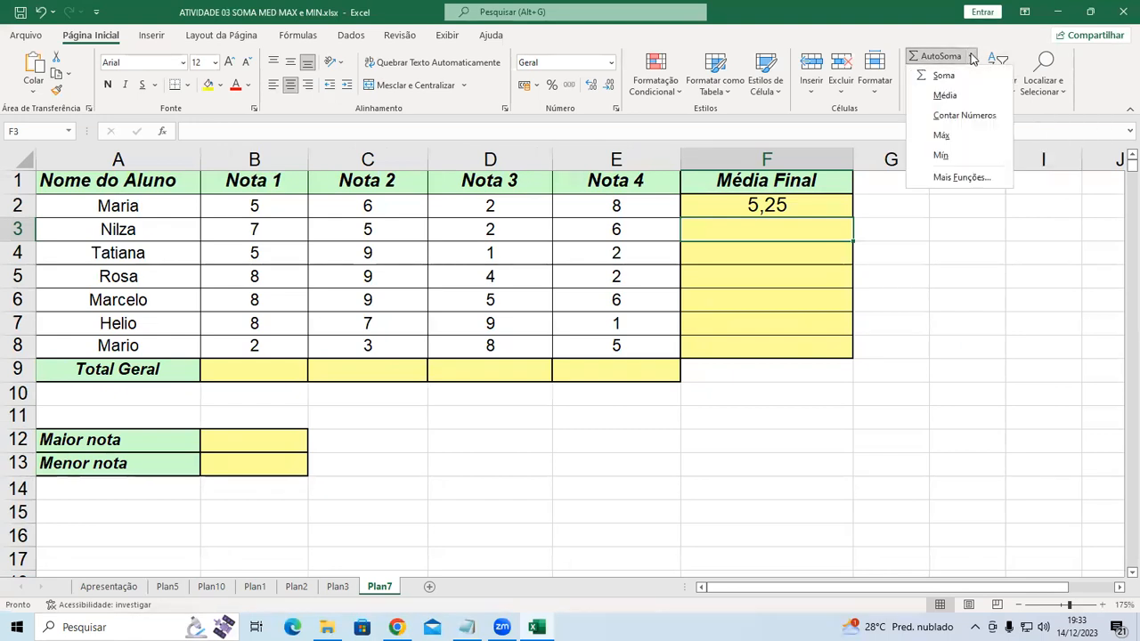
pyautogui.click(944, 96)
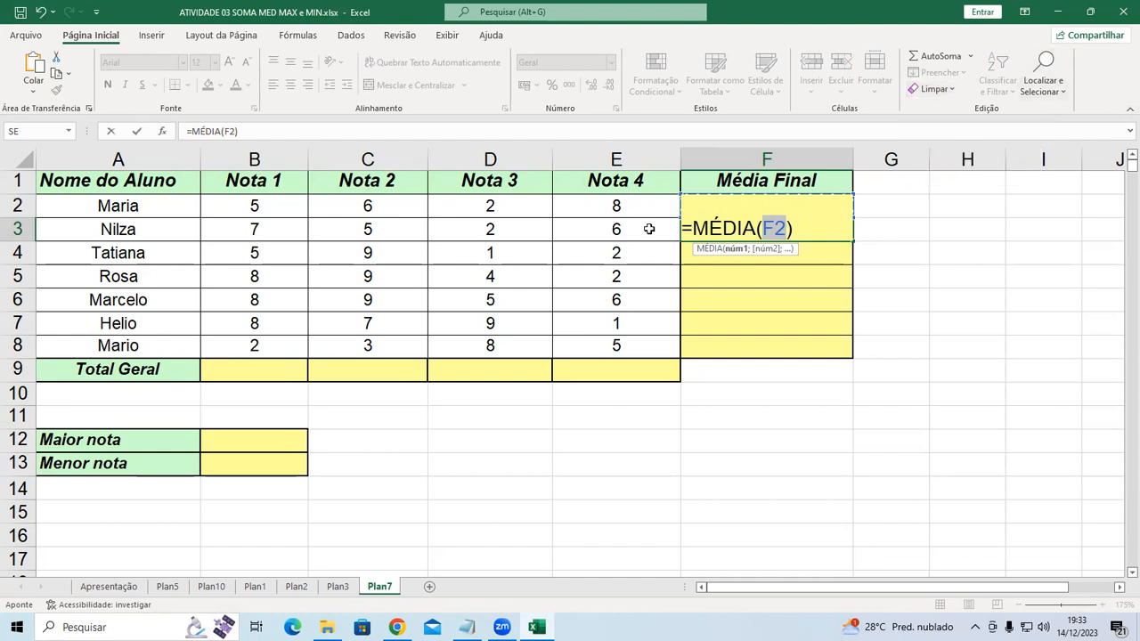
pyautogui.moveTo(251, 231); pyautogui.dragTo(614, 231)
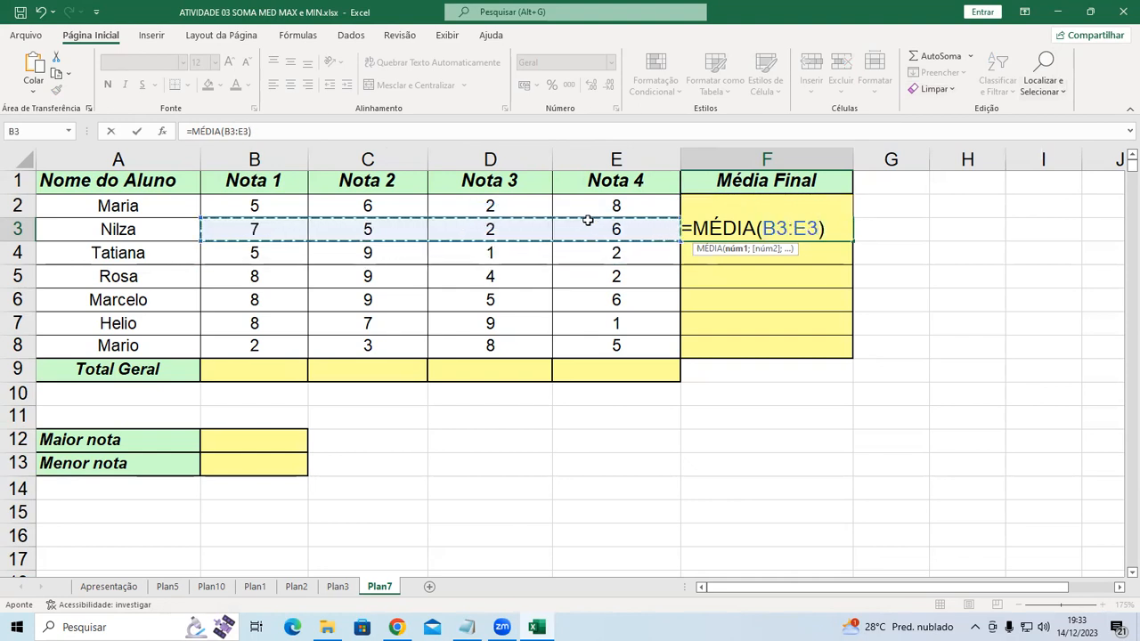
pyautogui.press('Return')
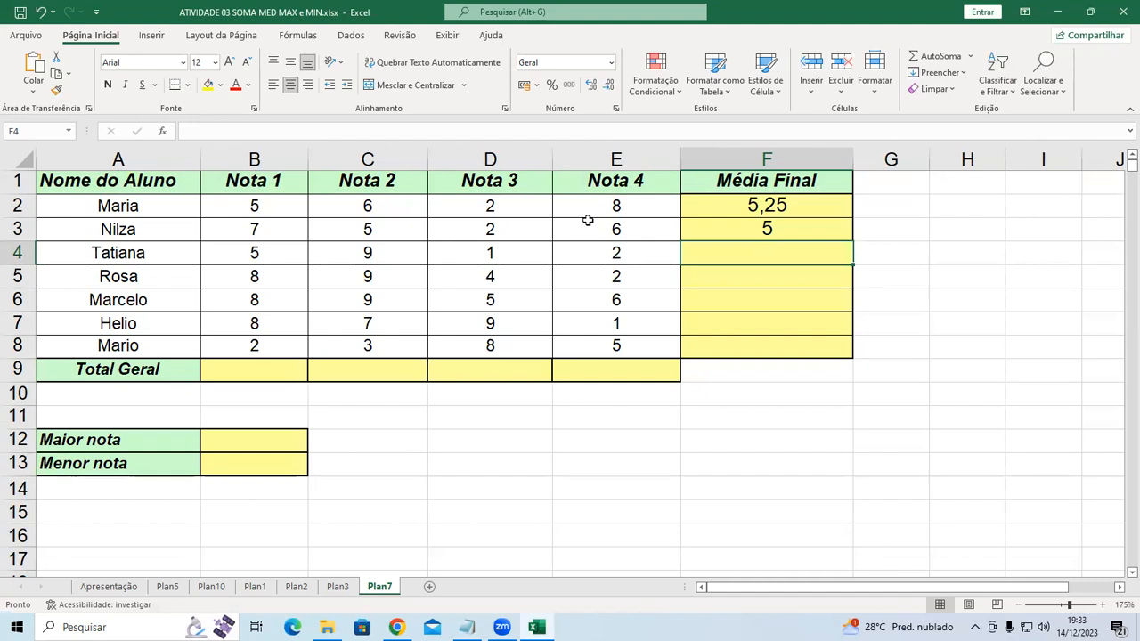
# Write the formula =MÉDIA(B4:E4) in Média Final cell F4
pyautogui.write('=MÉDIA(')
pyautogui.moveTo(289, 252); pyautogui.dragTo(588, 255)
pyautogui.write(')')
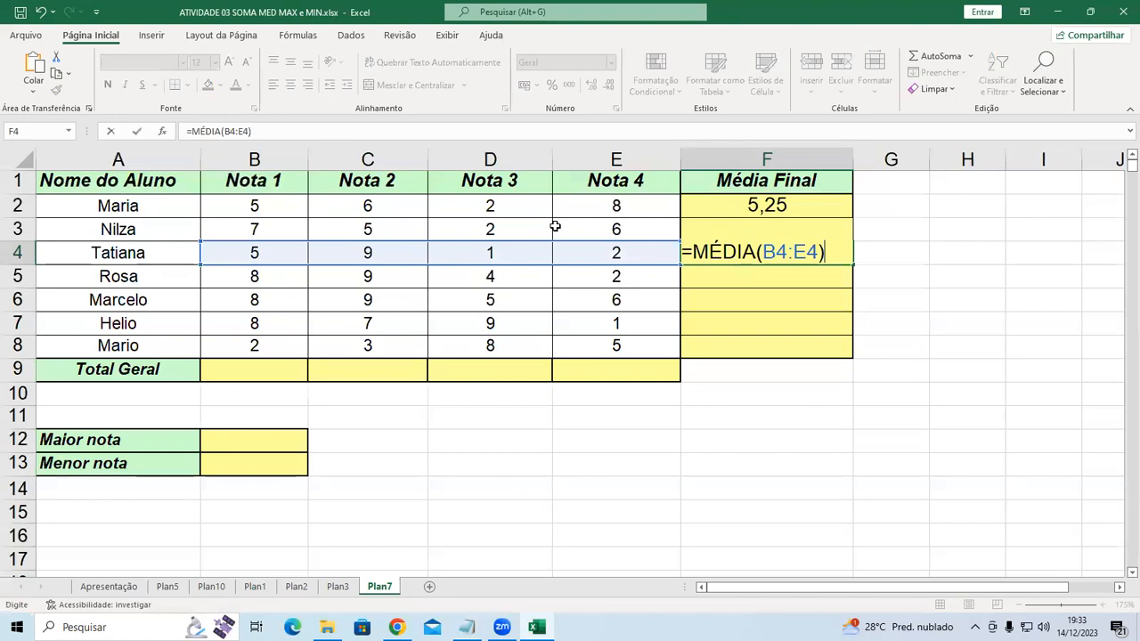
pyautogui.press('Return')
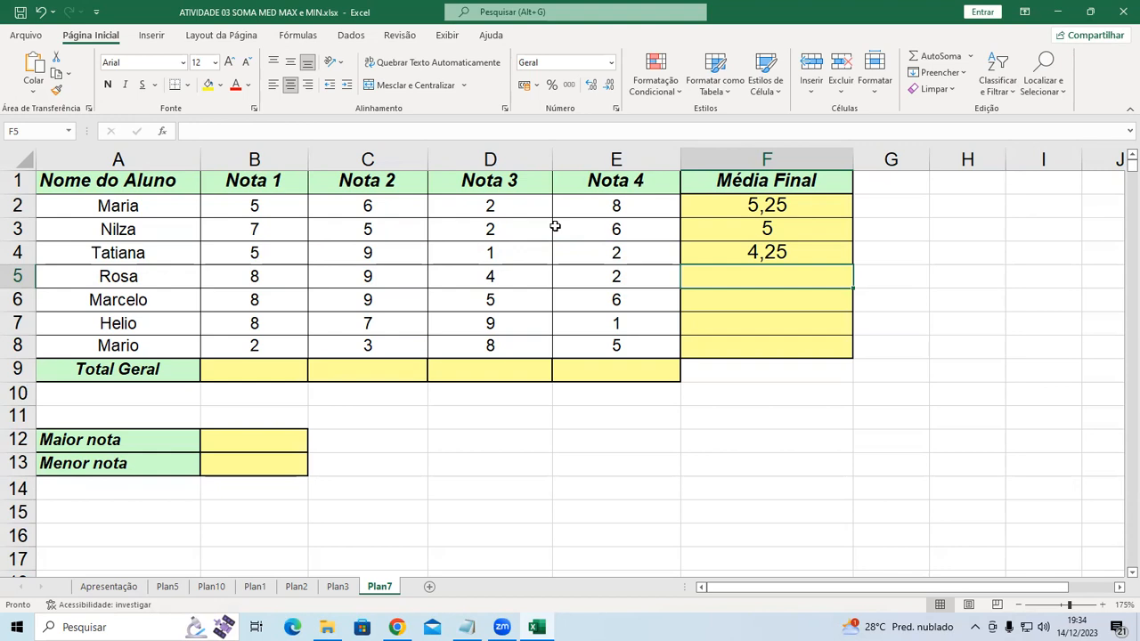
# Write a MÉDIA formula in Média Final cell F5 that averages the grades in B5:E5
pyautogui.write('=')
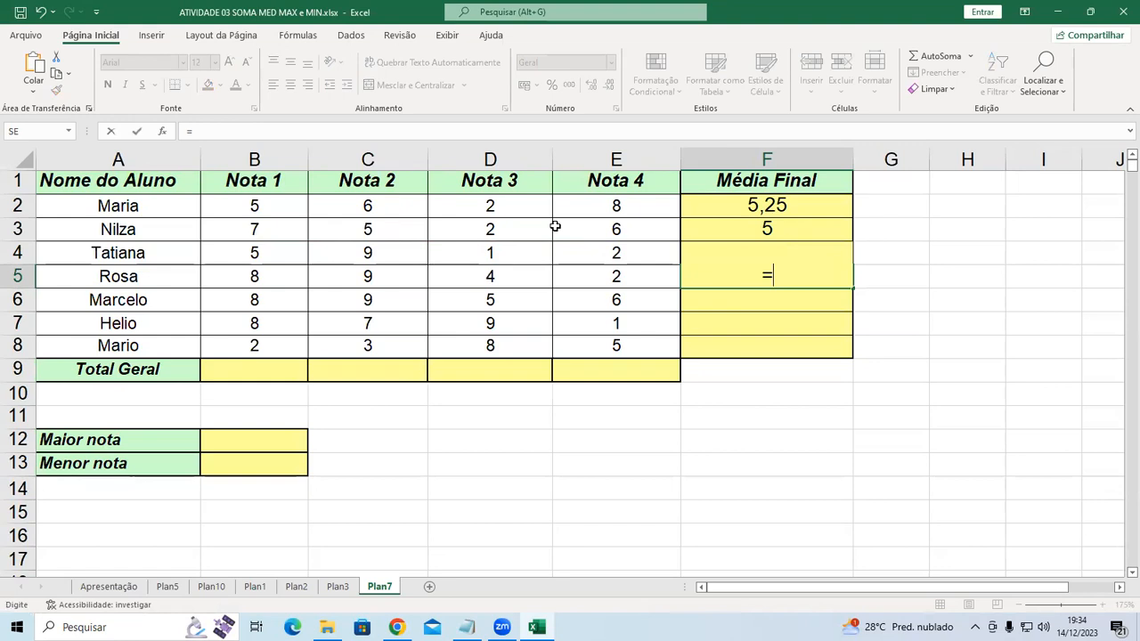
pyautogui.write('MÉD')
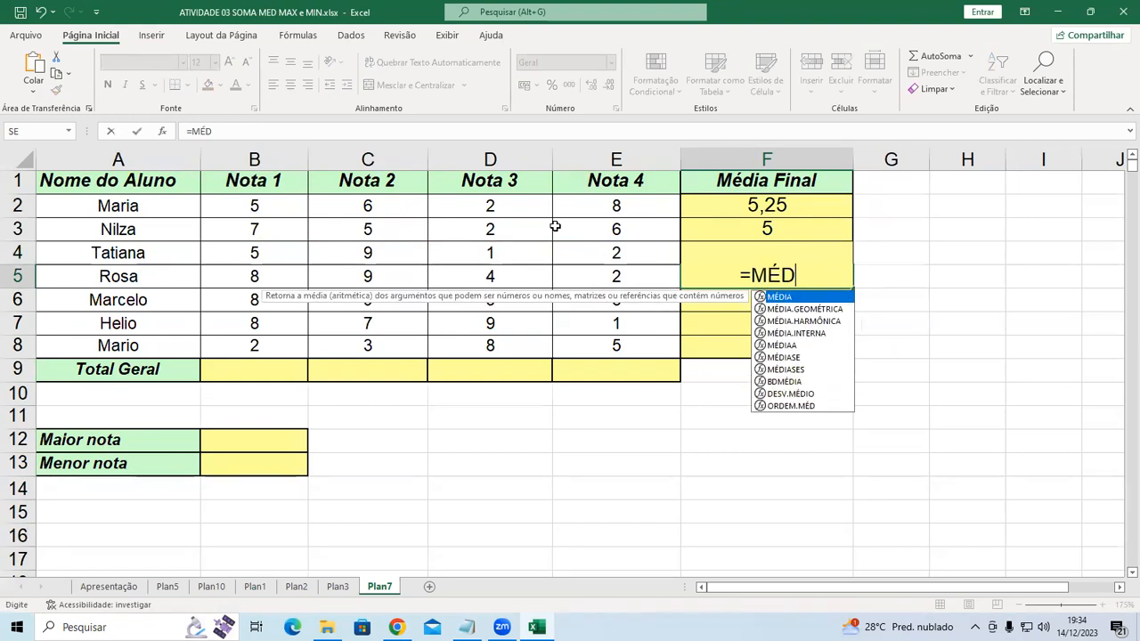
pyautogui.write('IA(')
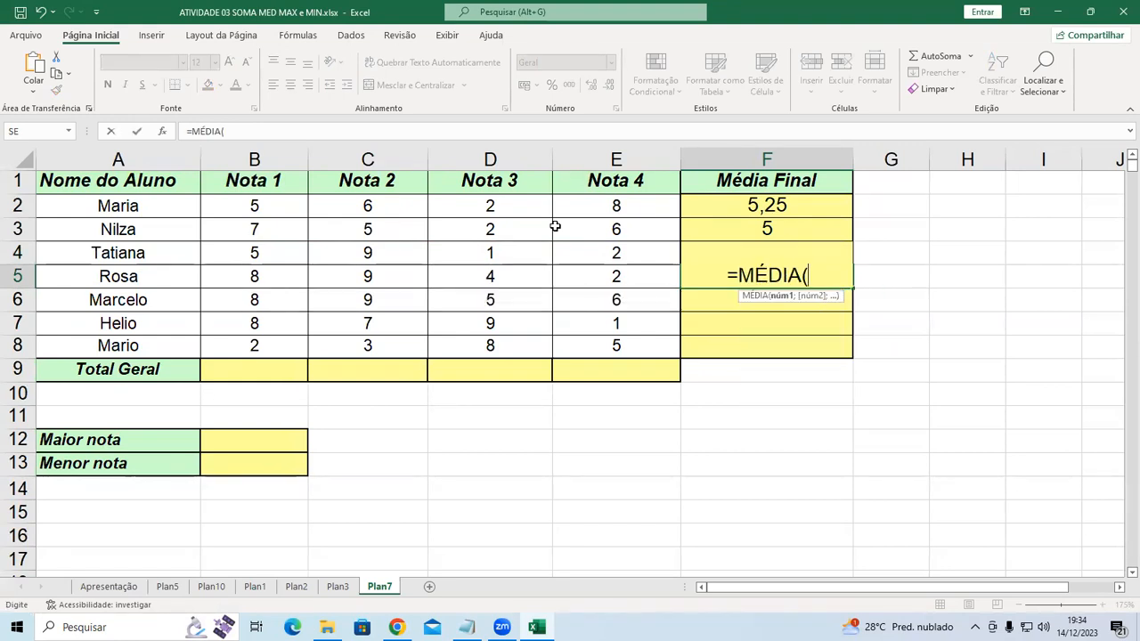
pyautogui.moveTo(458, 276); pyautogui.dragTo(617, 277)
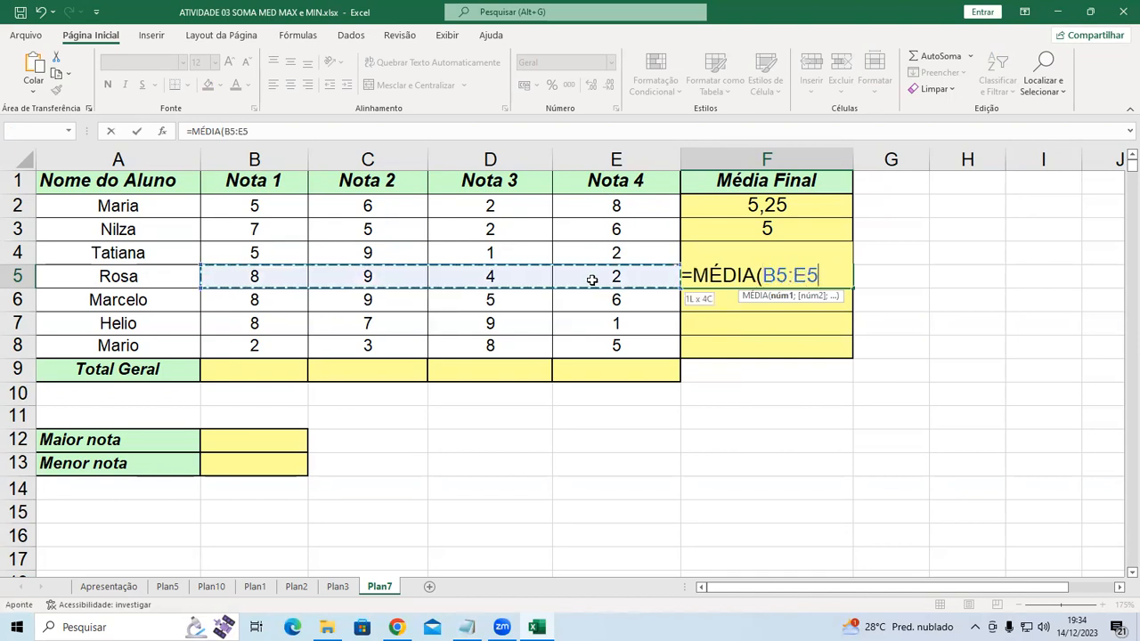
pyautogui.press('Return')
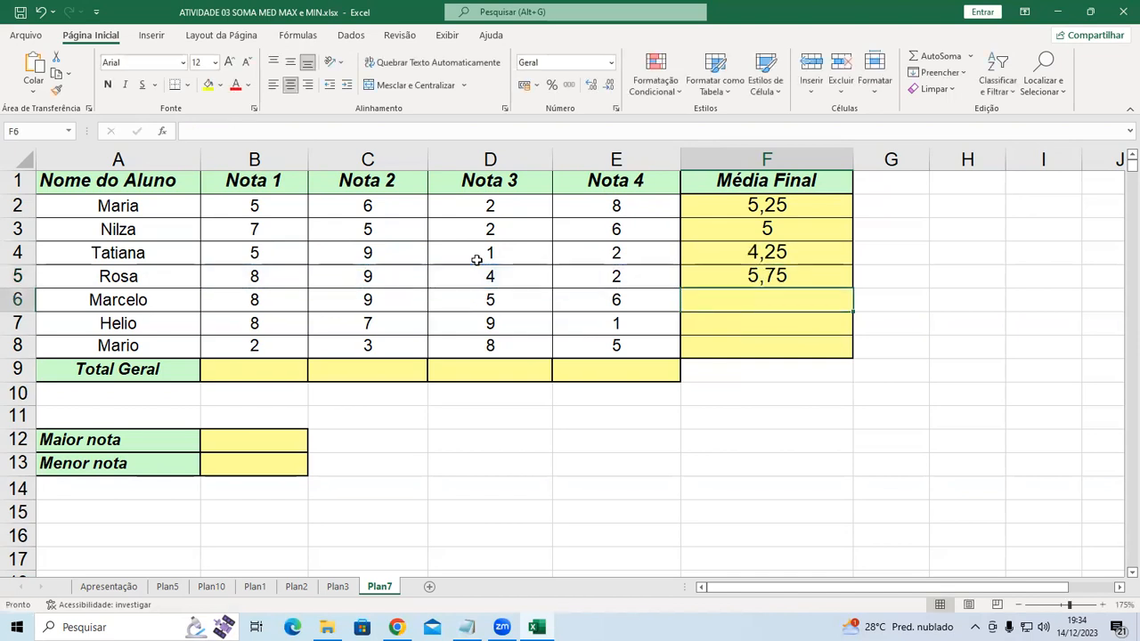
# Insert the AutoSoma Média function in F6 and change its suggested range to B6:E6
pyautogui.click(971, 56)
pyautogui.click(957, 96)
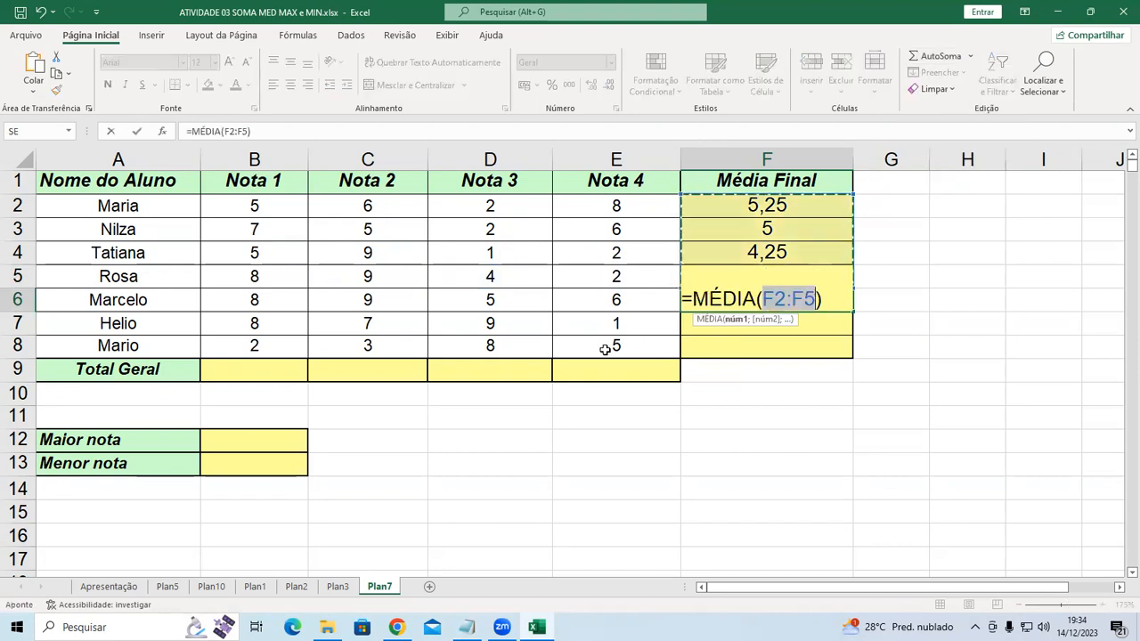
pyautogui.moveTo(266, 299); pyautogui.dragTo(615, 298)
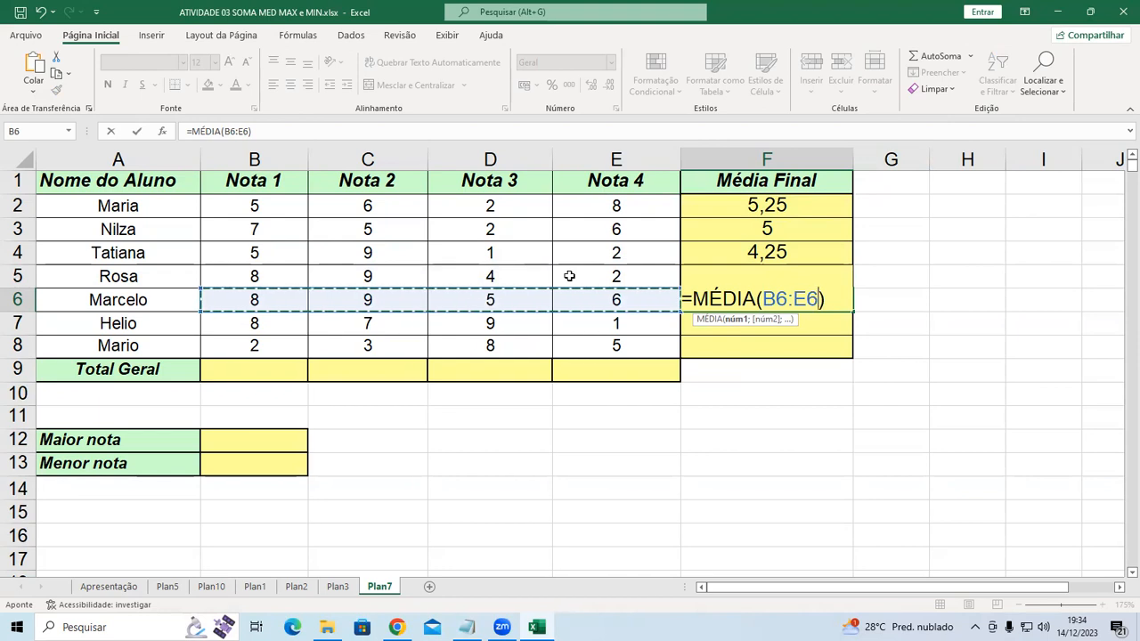
pyautogui.press('Return')
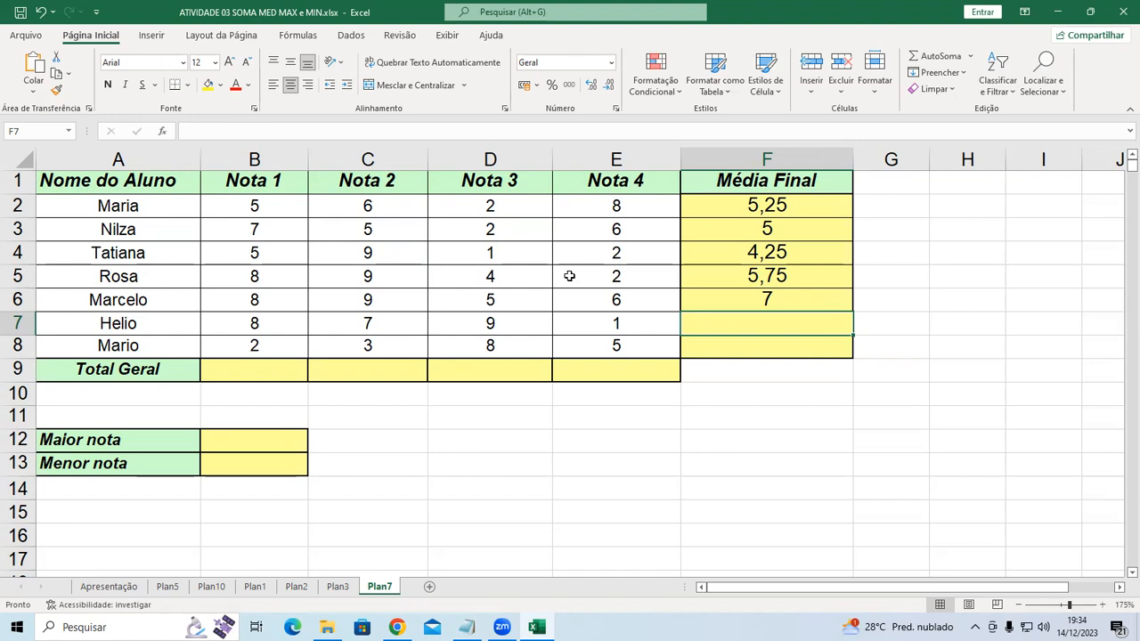
# Write a MÉDIA formula in Média Final cell F7 covering that row's grades from Nota 1 to Nota 4
pyautogui.write('=M')
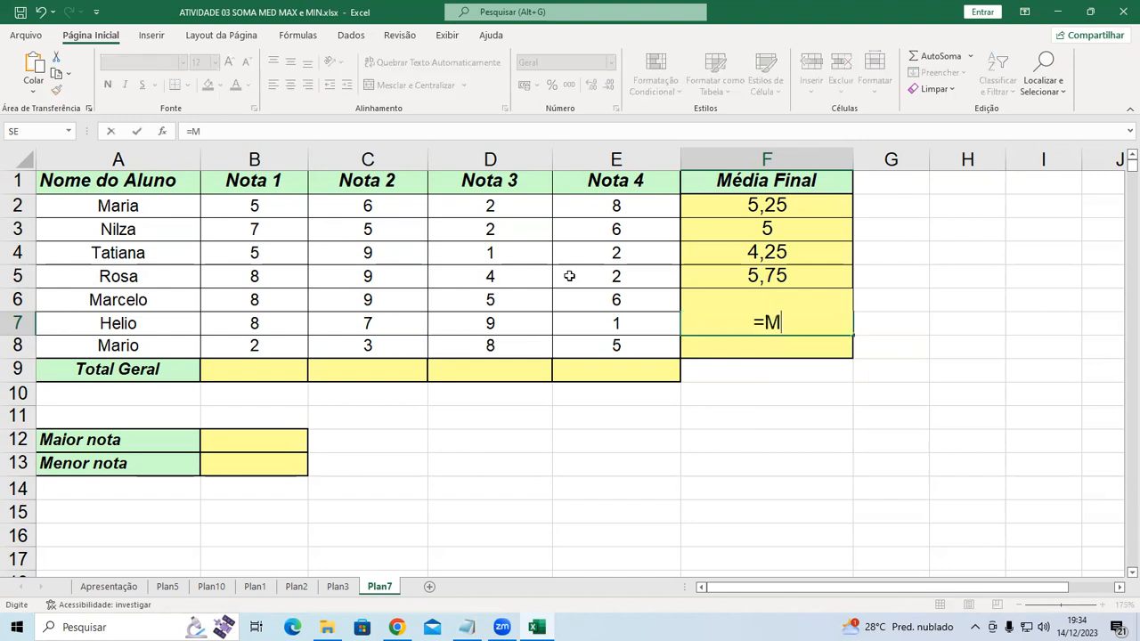
pyautogui.write('ÉDIA')
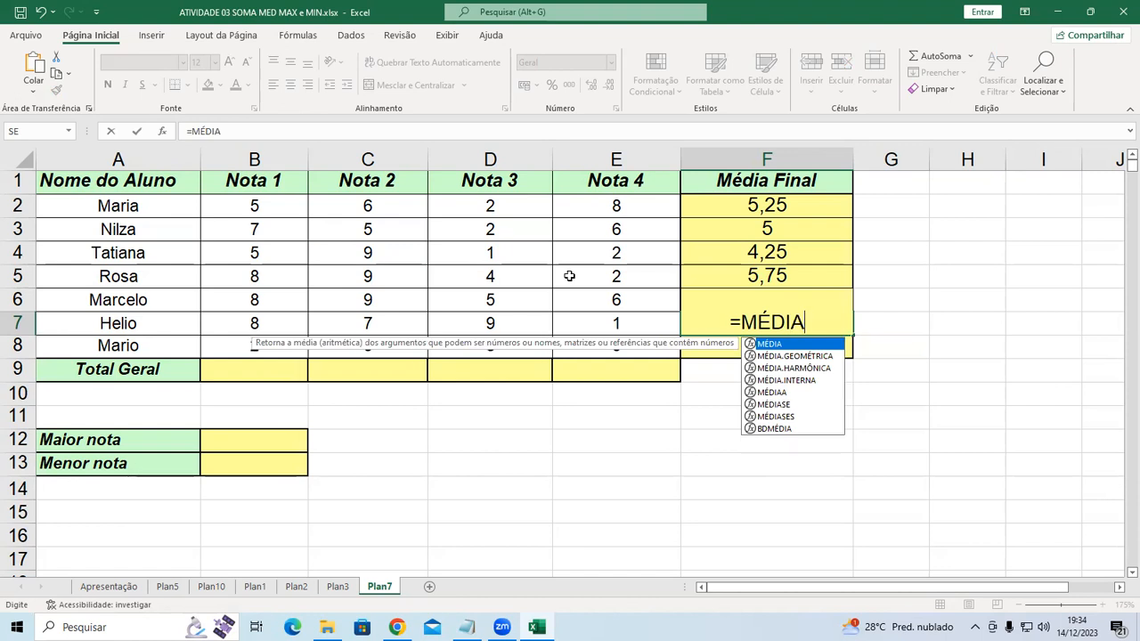
pyautogui.write('(')
pyautogui.moveTo(268, 314); pyautogui.dragTo(572, 312)
pyautogui.press('Return')
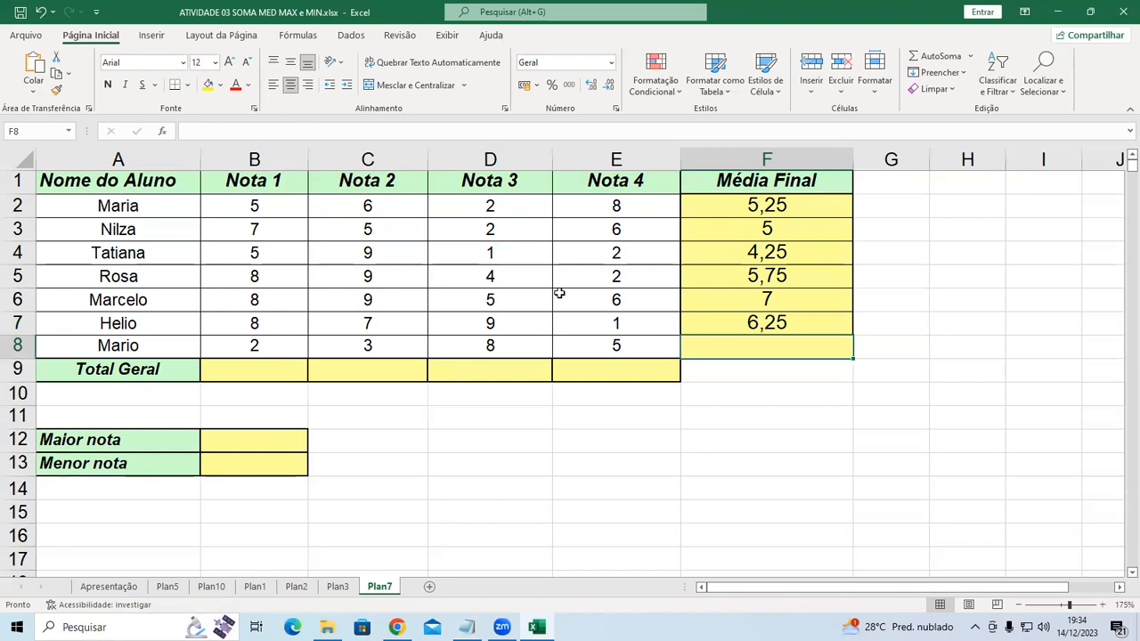
# Insert the AutoSoma Média function in Média Final cell F8 and change its range to B8:E8
pyautogui.click(970, 56)
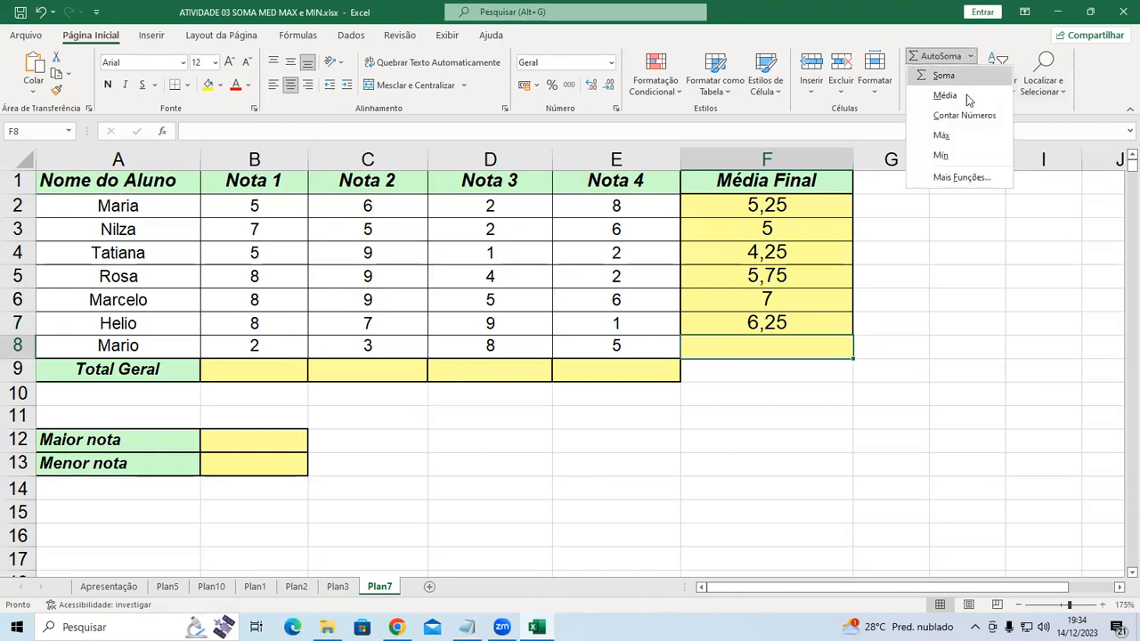
pyautogui.click(970, 100)
pyautogui.moveTo(267, 344); pyautogui.dragTo(586, 344)
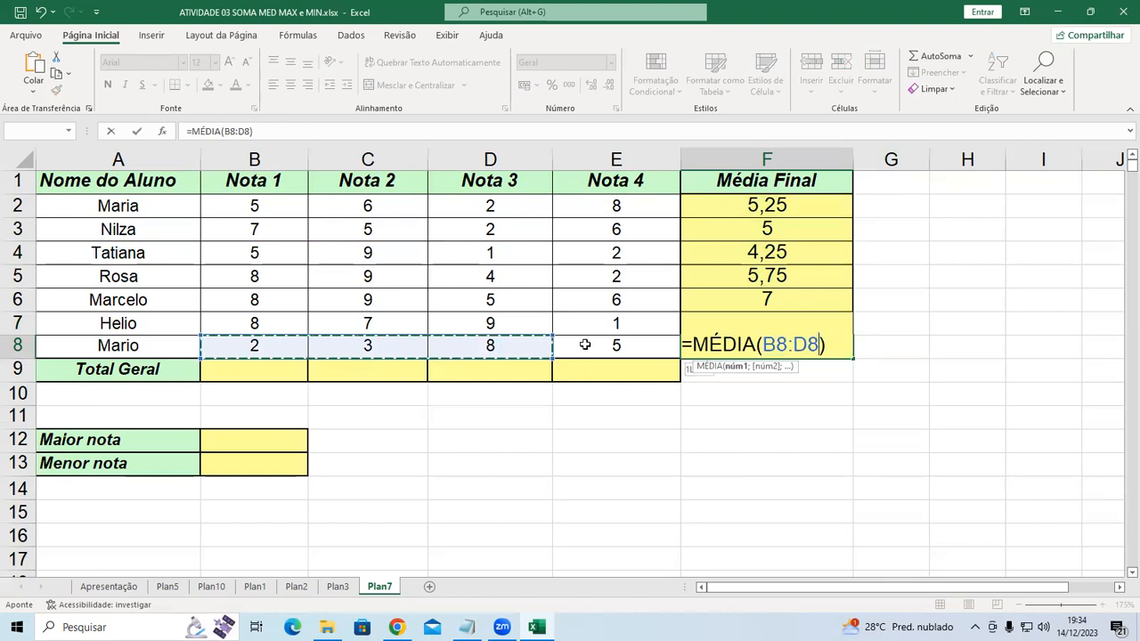
pyautogui.press('Return')
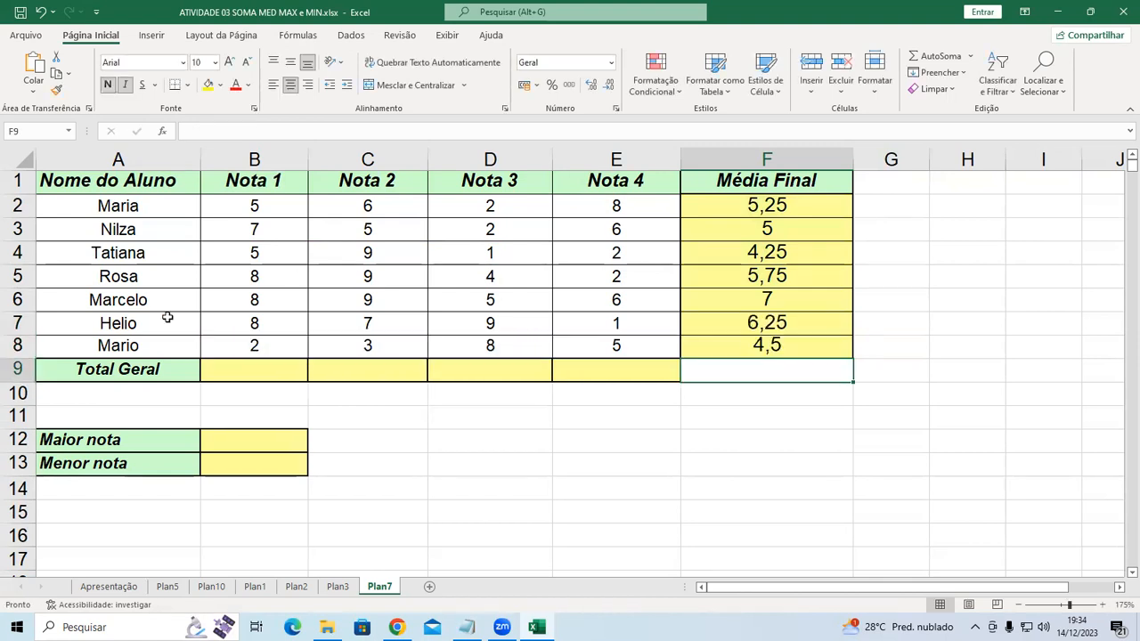
# Write the formula =SOMA(B2:B8) in Total Geral cell B9 to total the Nota 1 column
pyautogui.click(229, 378)
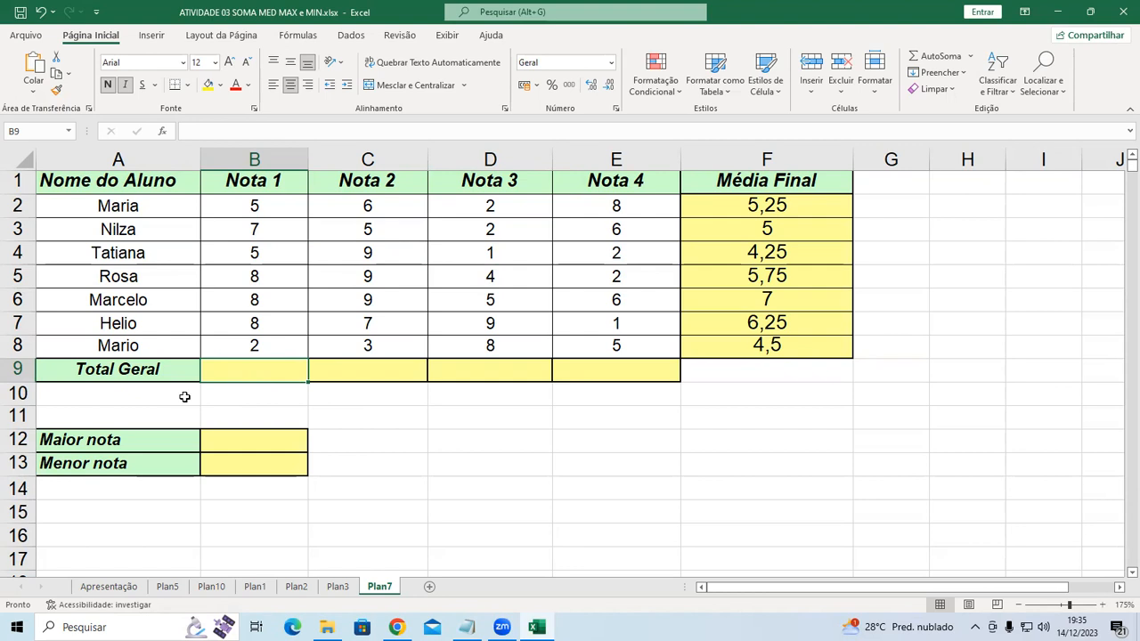
pyautogui.write('=SOMA(')
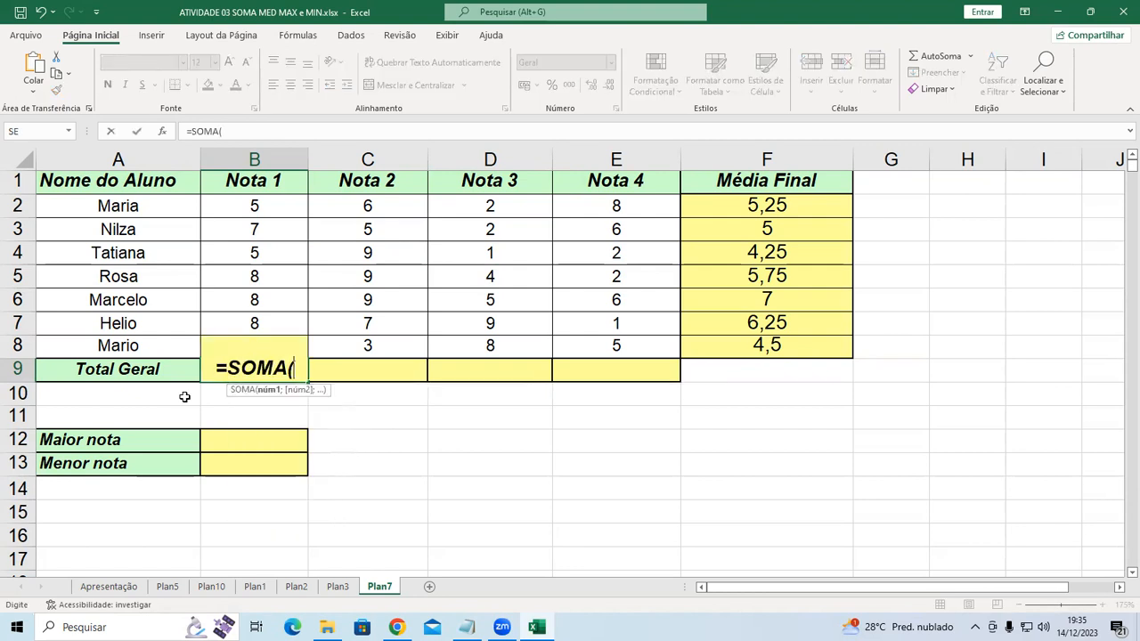
pyautogui.moveTo(247, 209); pyautogui.dragTo(238, 352)
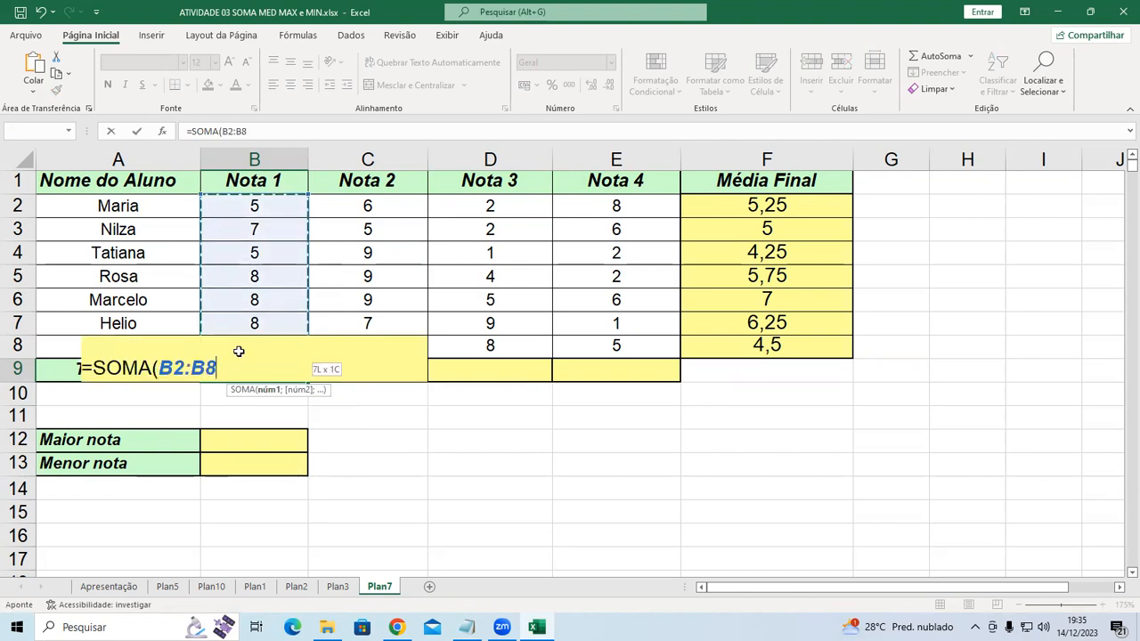
pyautogui.write(')')
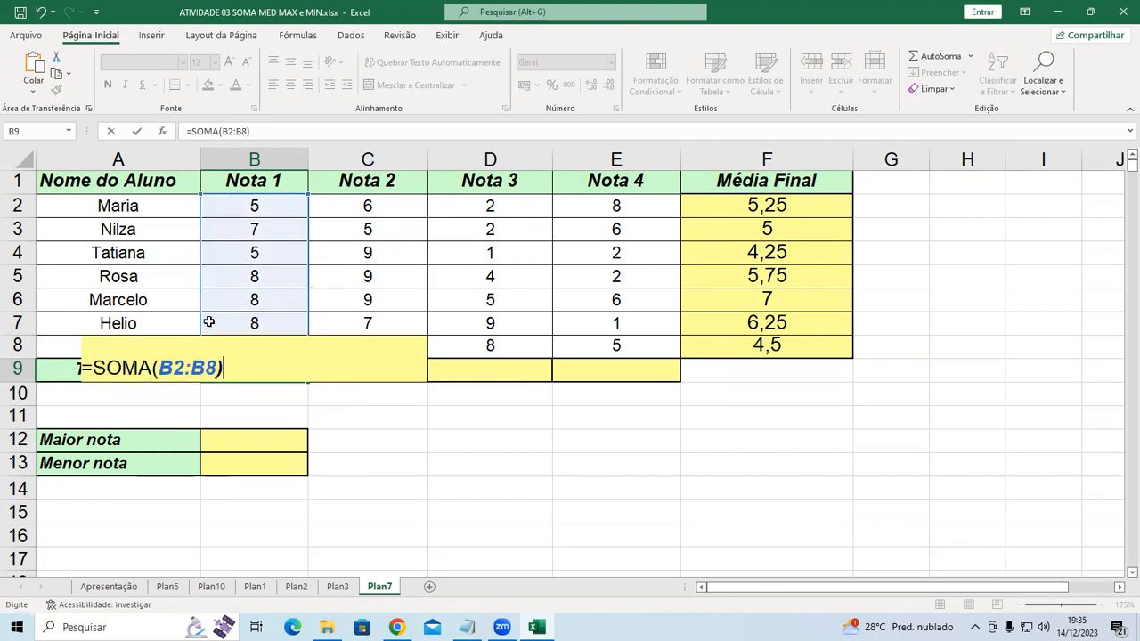
pyautogui.press('Return')
# Total the Nota 2 column in Total Geral cell C9 with AutoSoma over C2:C8
pyautogui.press('Right')
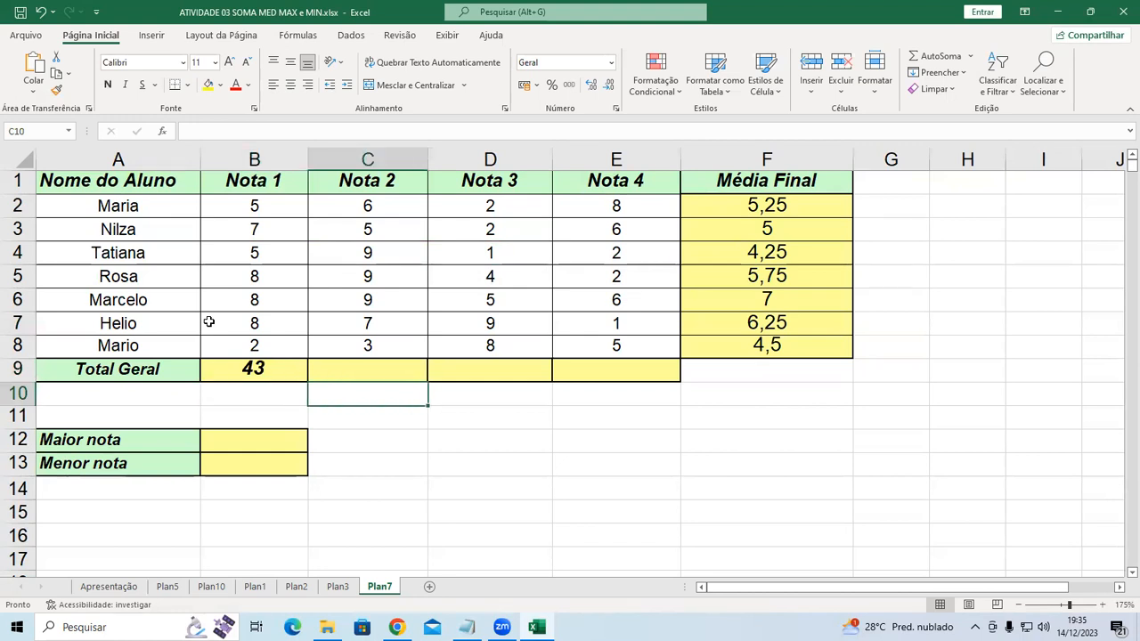
pyautogui.press('Up')
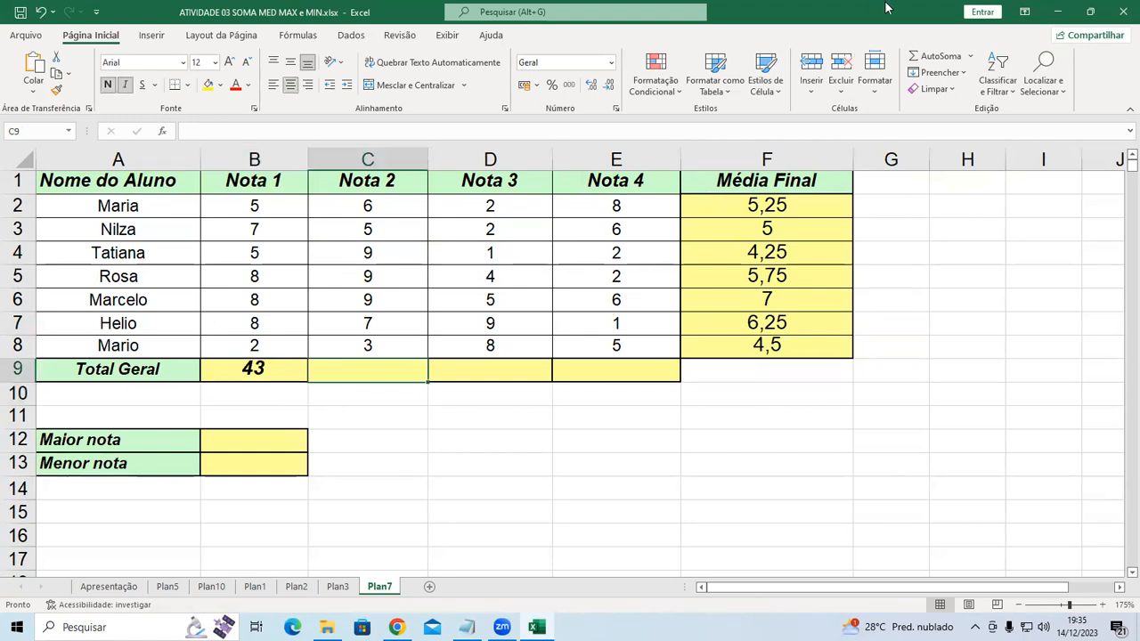
pyautogui.click(929, 56)
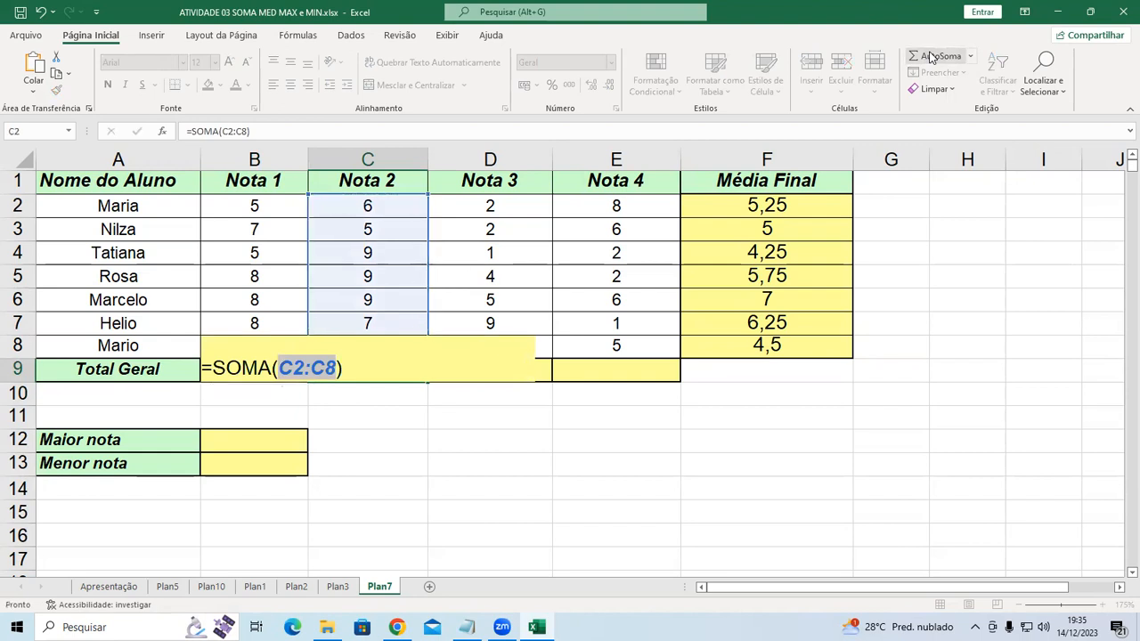
pyautogui.press('Return')
# Total the Nota 3 and Nota 4 columns in D9 and E9 with AutoSoma over D2:D8 and E2:E8
pyautogui.press('Right')
pyautogui.press('Up')
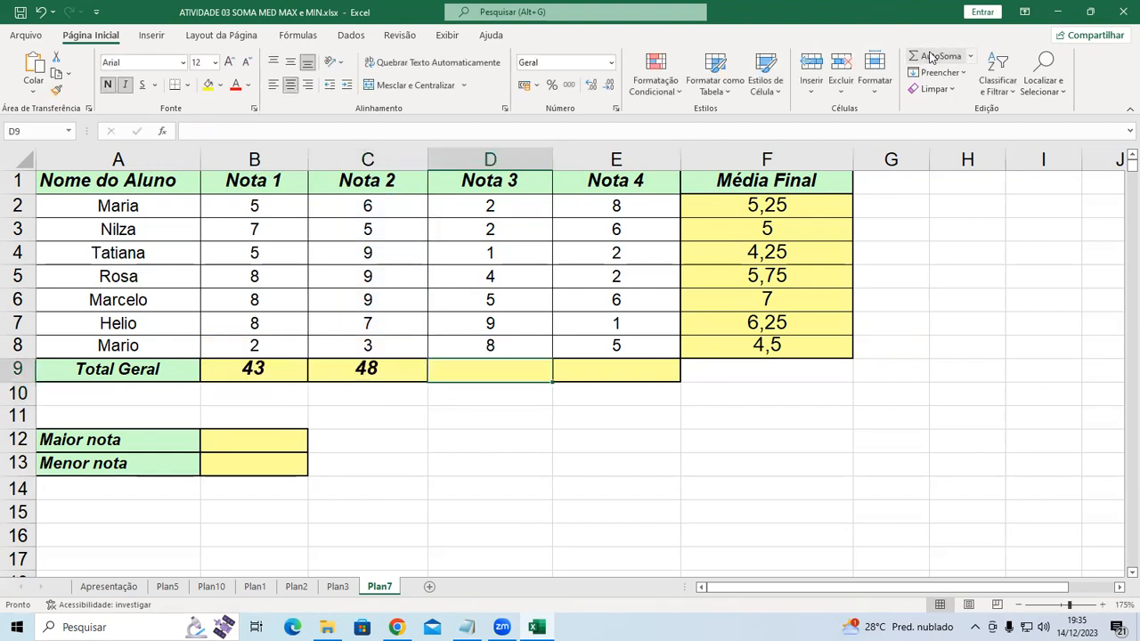
pyautogui.click(931, 57)
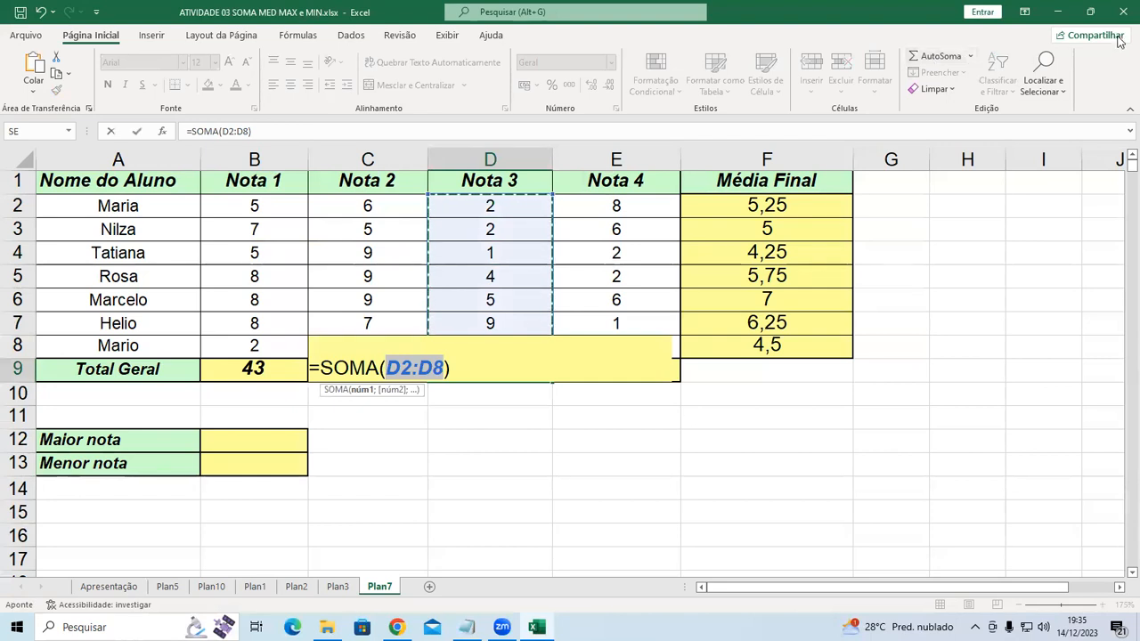
pyautogui.press('Return')
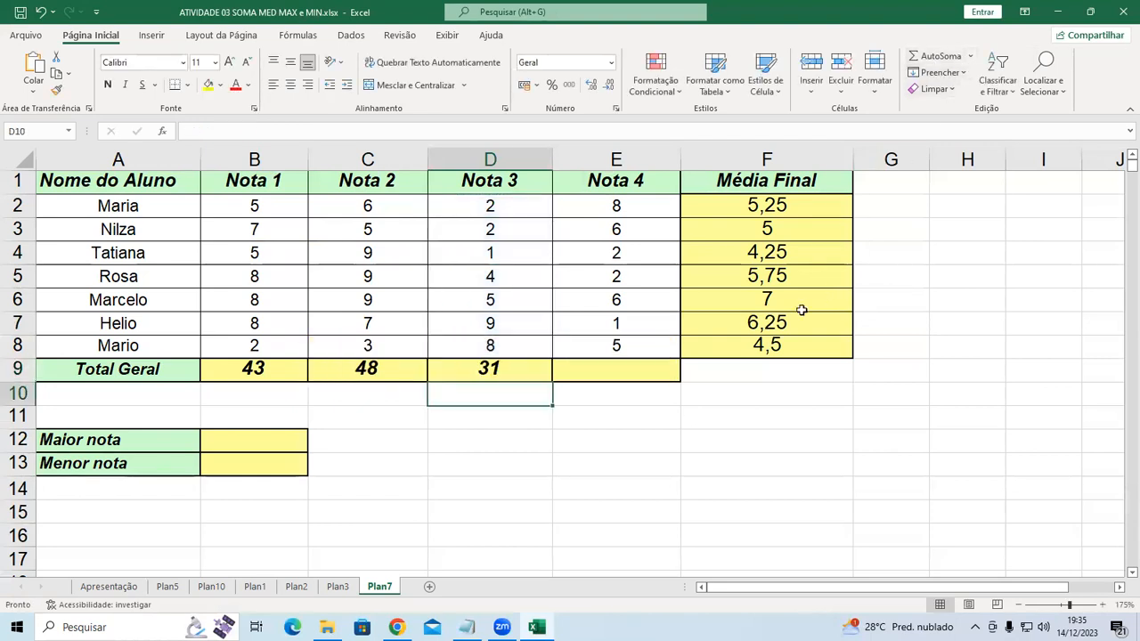
pyautogui.click(636, 367)
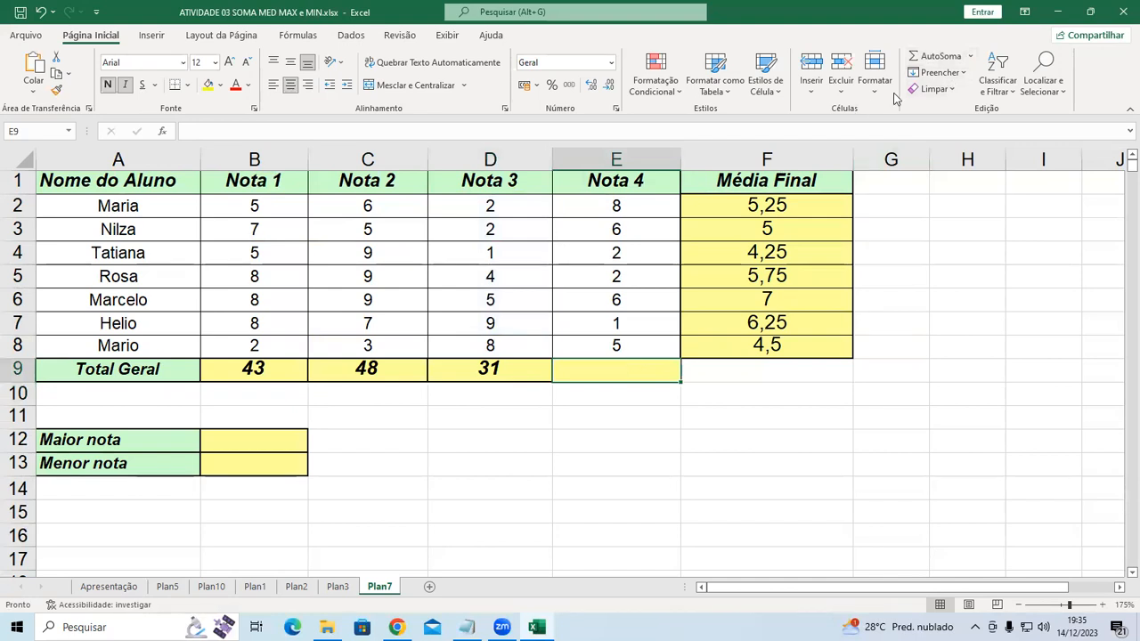
pyautogui.click(935, 56)
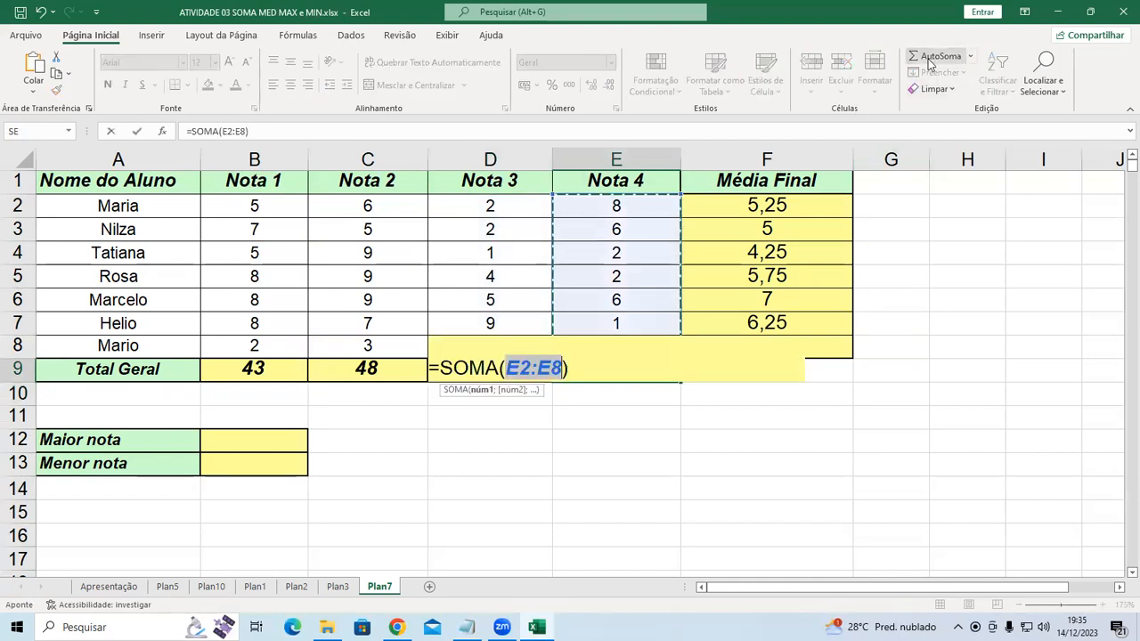
pyautogui.press('Return')
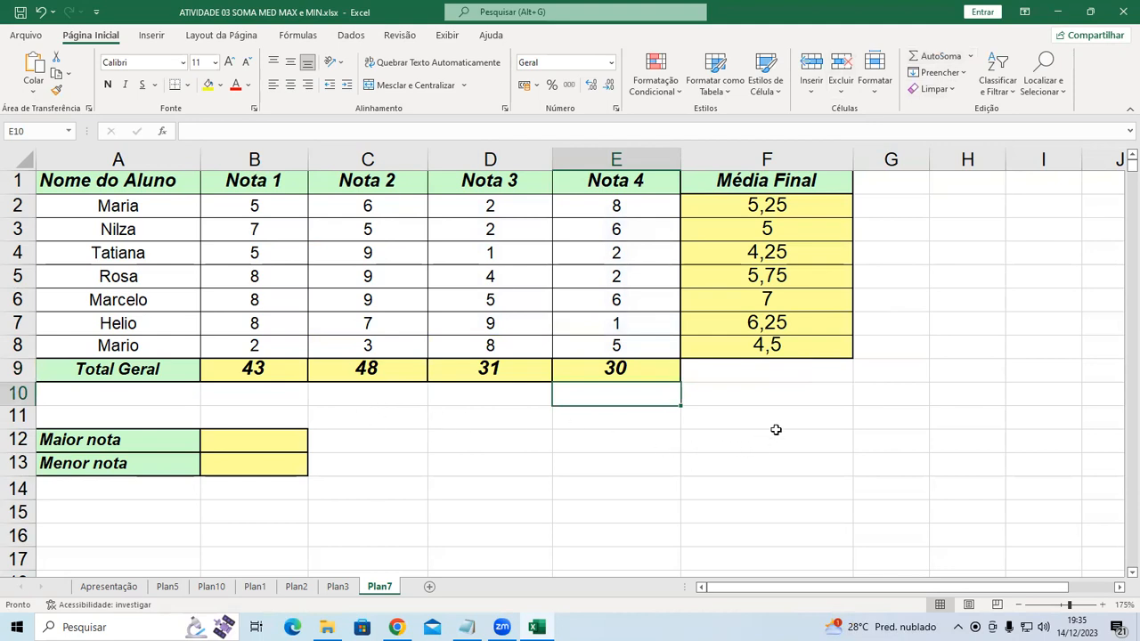
# Write the formula =MÁXIMO(B2:E8) in Maior nota cell B12, covering all the students' grades
pyautogui.keyDown('ctrl'); pyautogui.scroll(1, 776, 430); pyautogui.keyUp('ctrl')
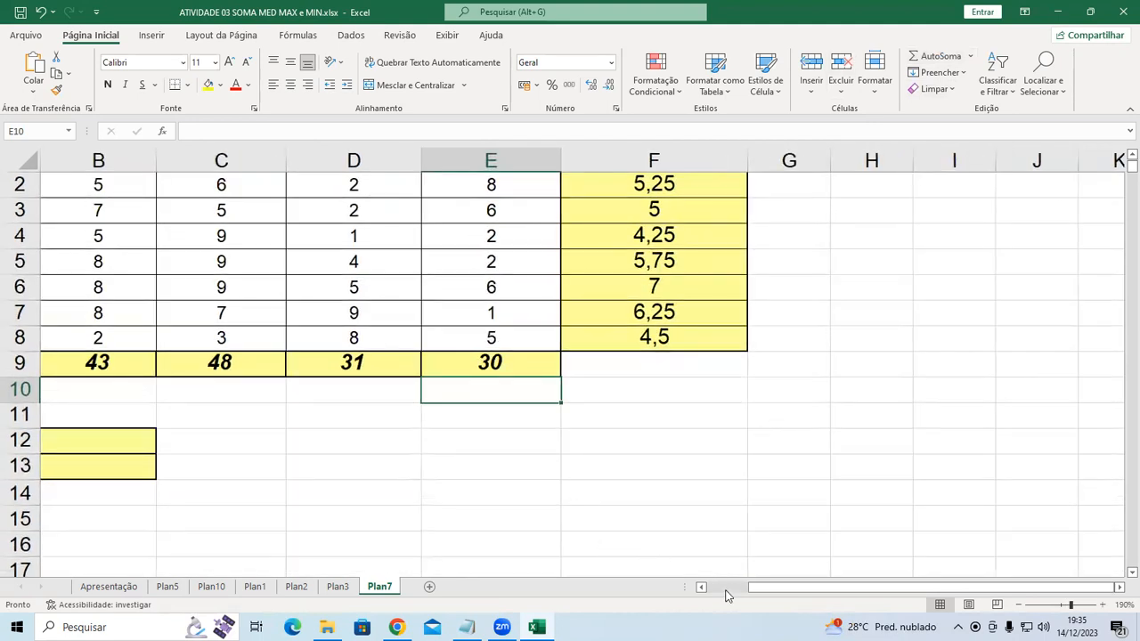
pyautogui.scroll(1, 924, 433)
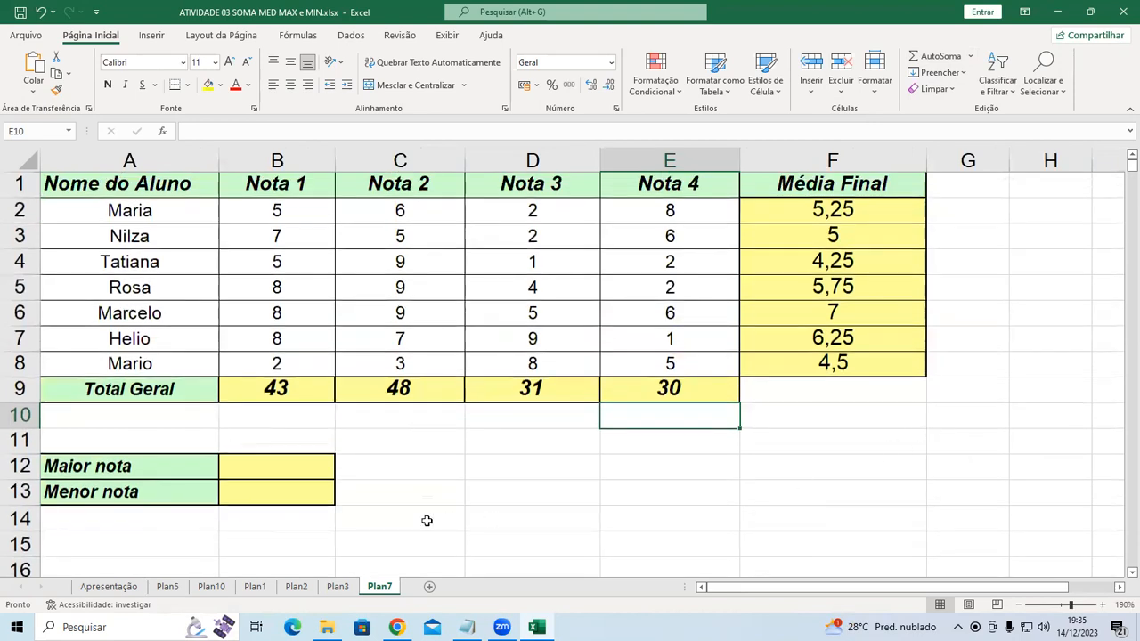
pyautogui.click(279, 469)
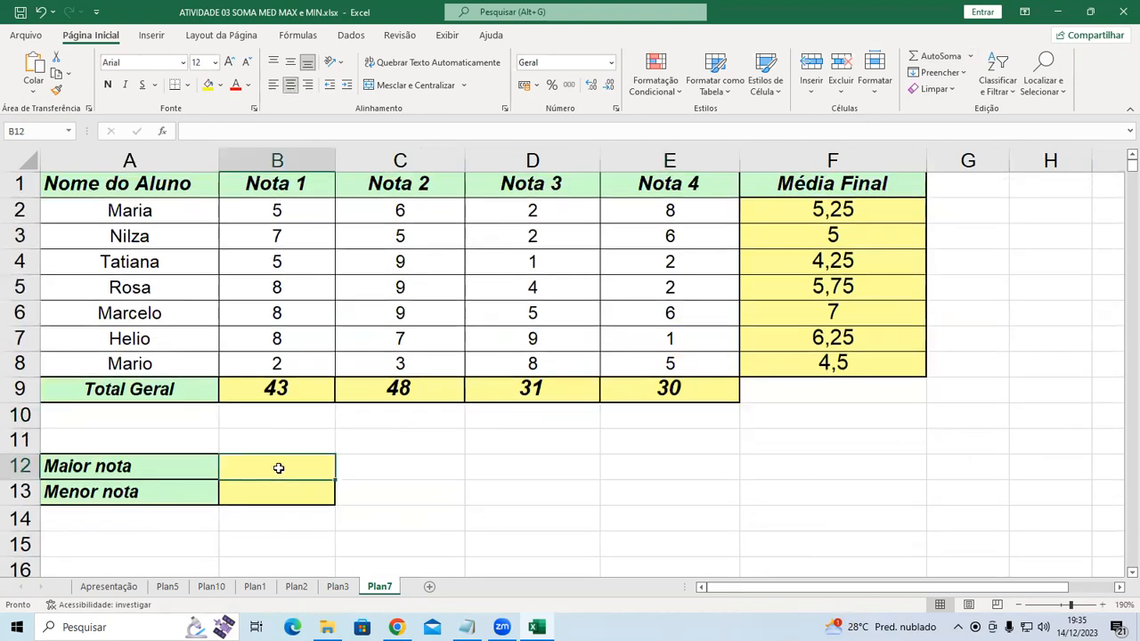
pyautogui.click(275, 210)
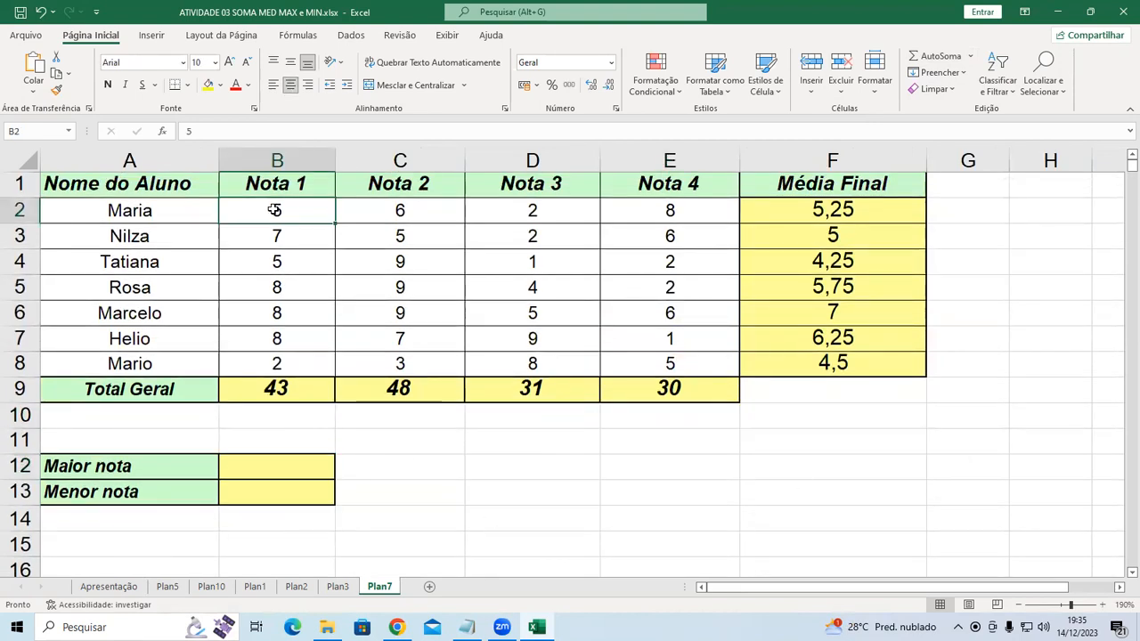
pyautogui.click(686, 368)
pyautogui.click(250, 460)
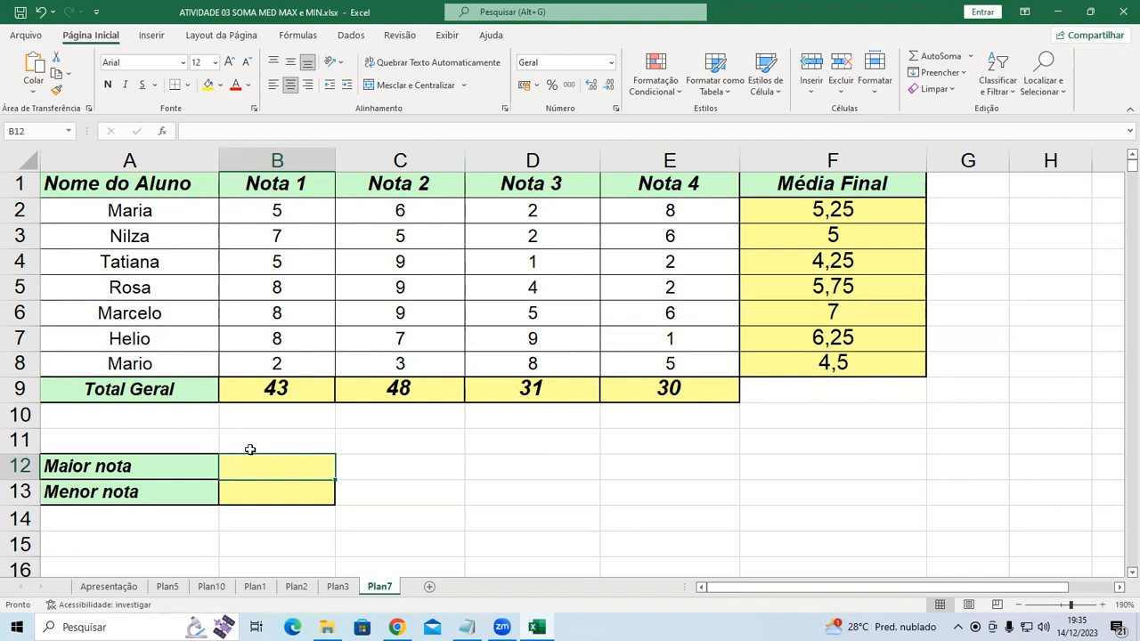
pyautogui.write('=')
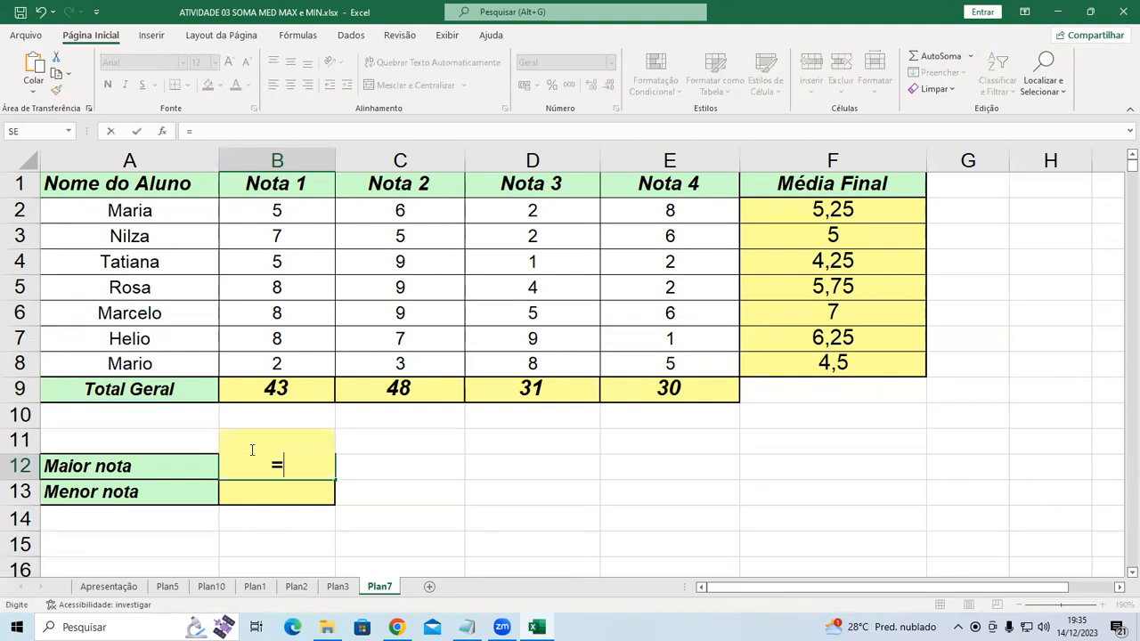
pyautogui.write('MÁXIMO(')
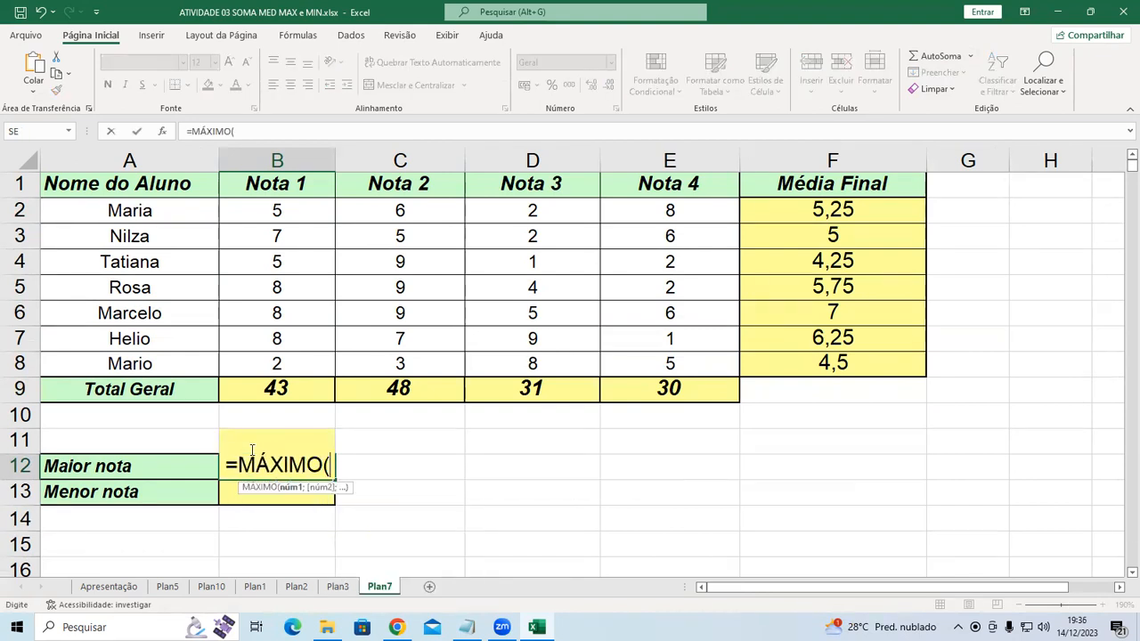
pyautogui.moveTo(265, 205); pyautogui.dragTo(630, 358)
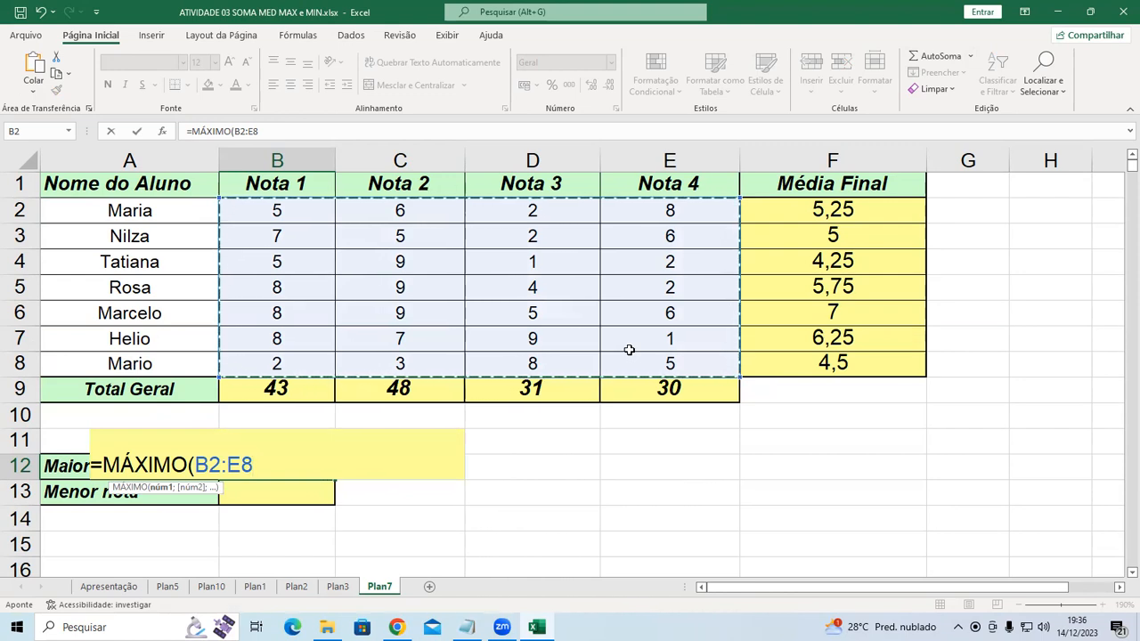
pyautogui.write(')')
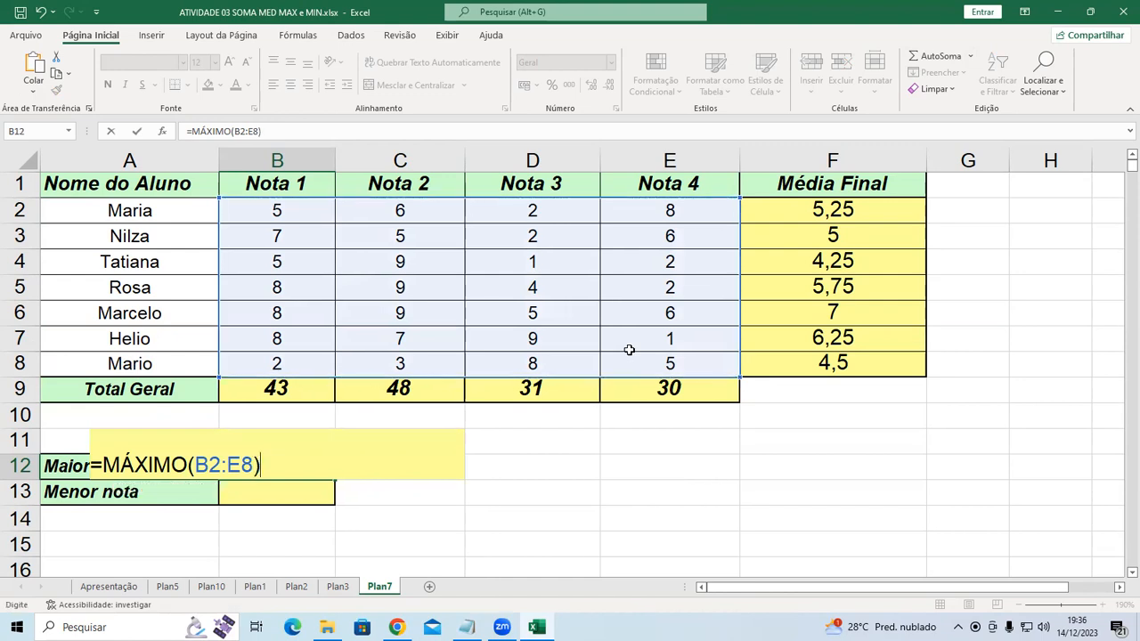
pyautogui.press('Return')
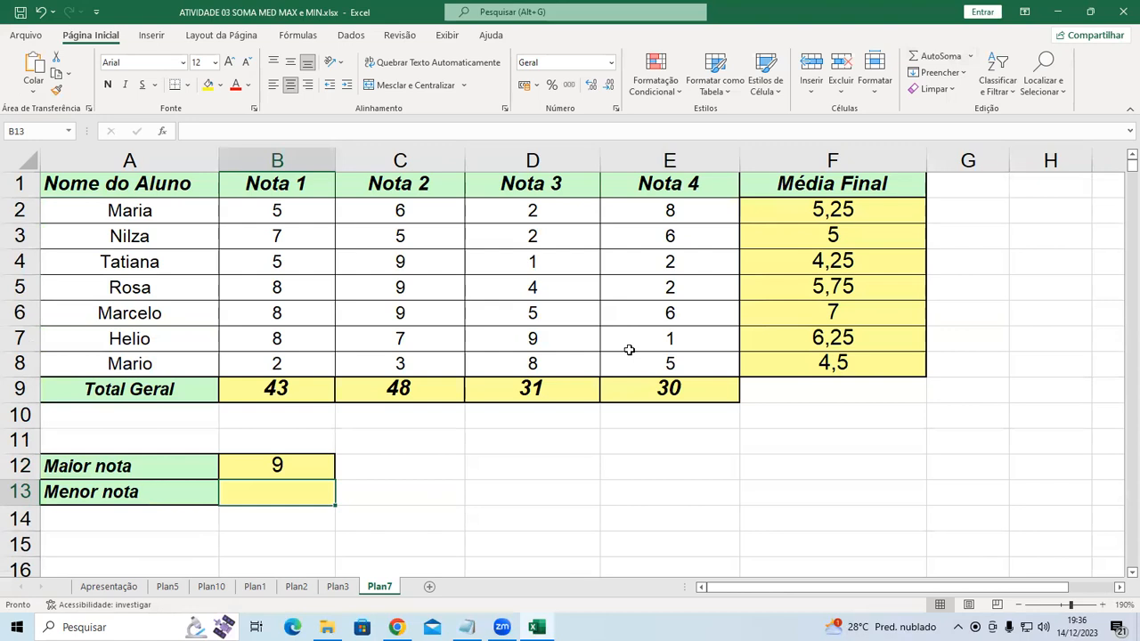
# Enter the formula =MÍNMO(B2:E8) in Menor nota cell B13, covering all the students' grades
pyautogui.write('=M')
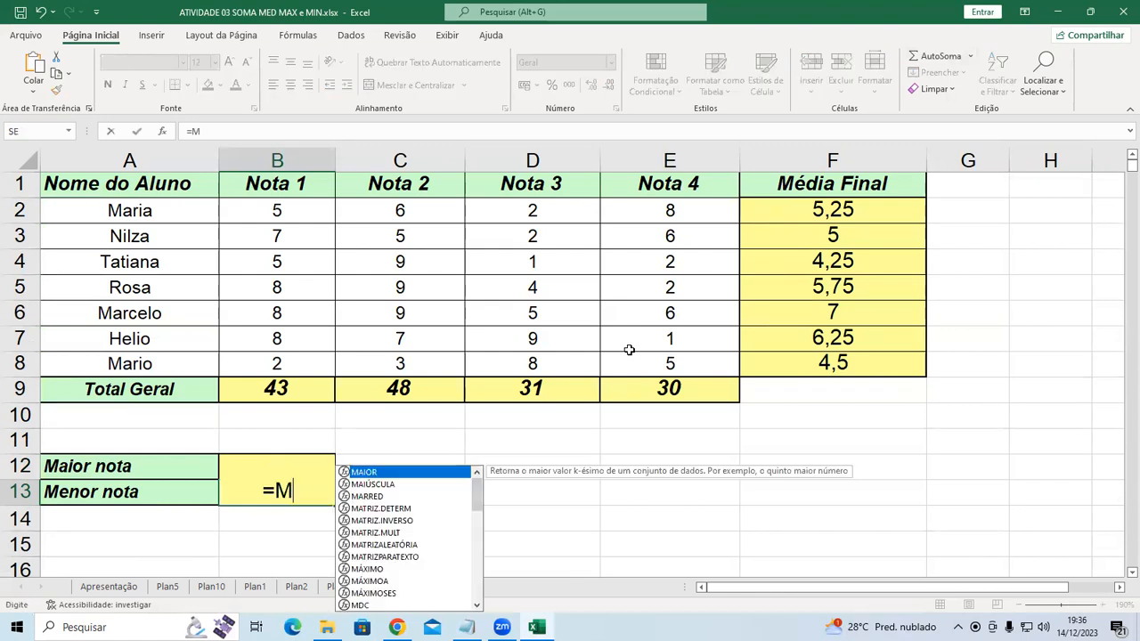
pyautogui.write('ÍNMO(')
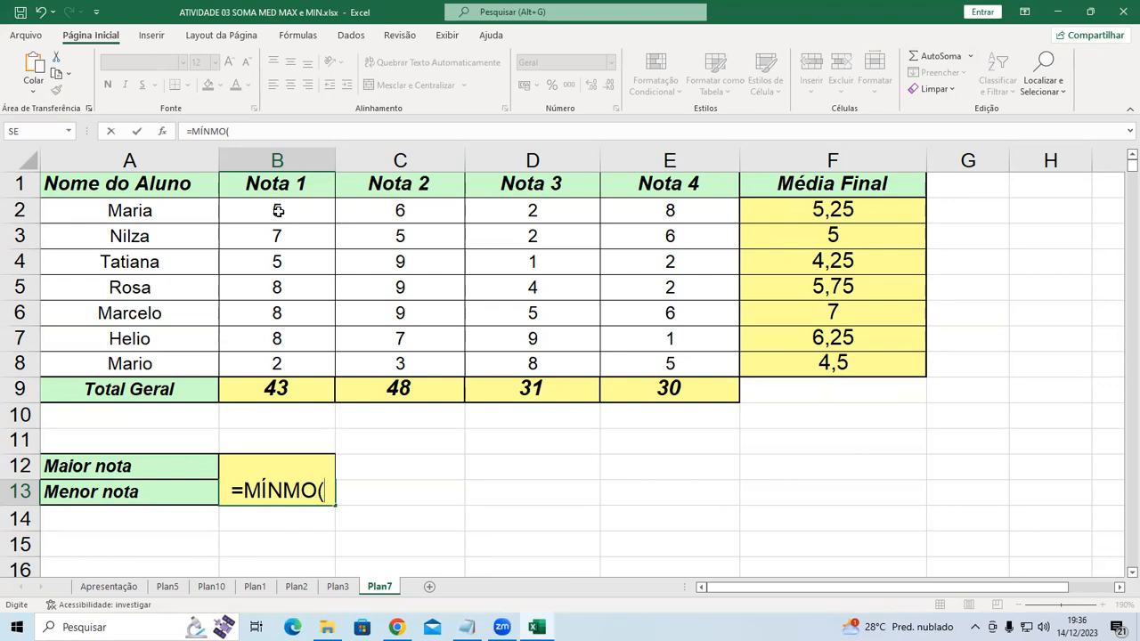
pyautogui.moveTo(278, 210); pyautogui.dragTo(649, 366)
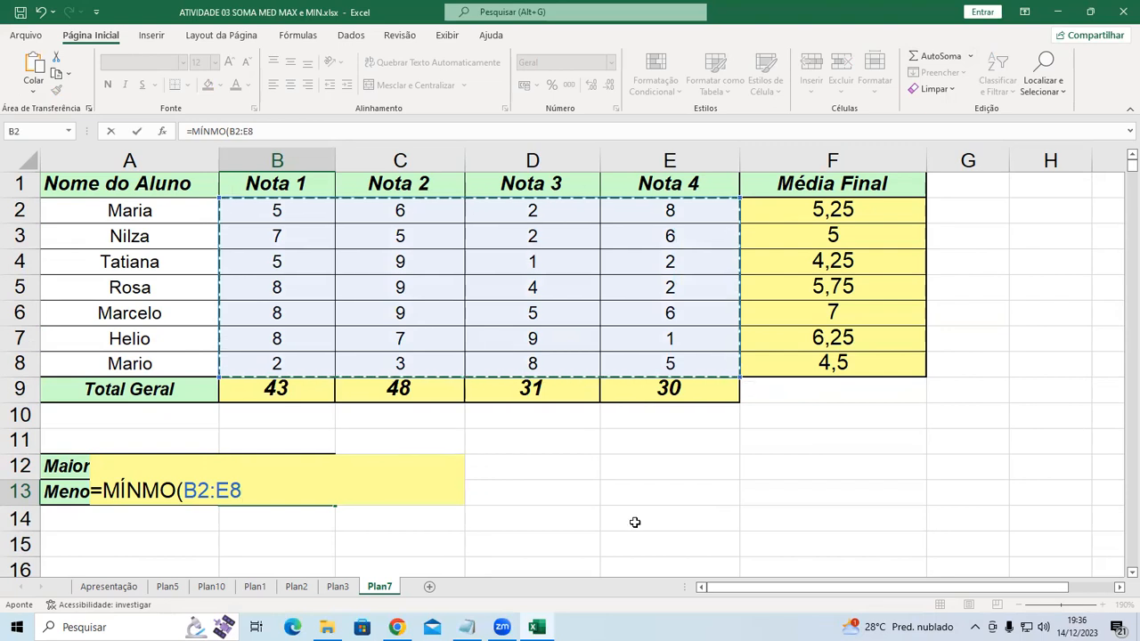
pyautogui.write(')')
pyautogui.press('Return')
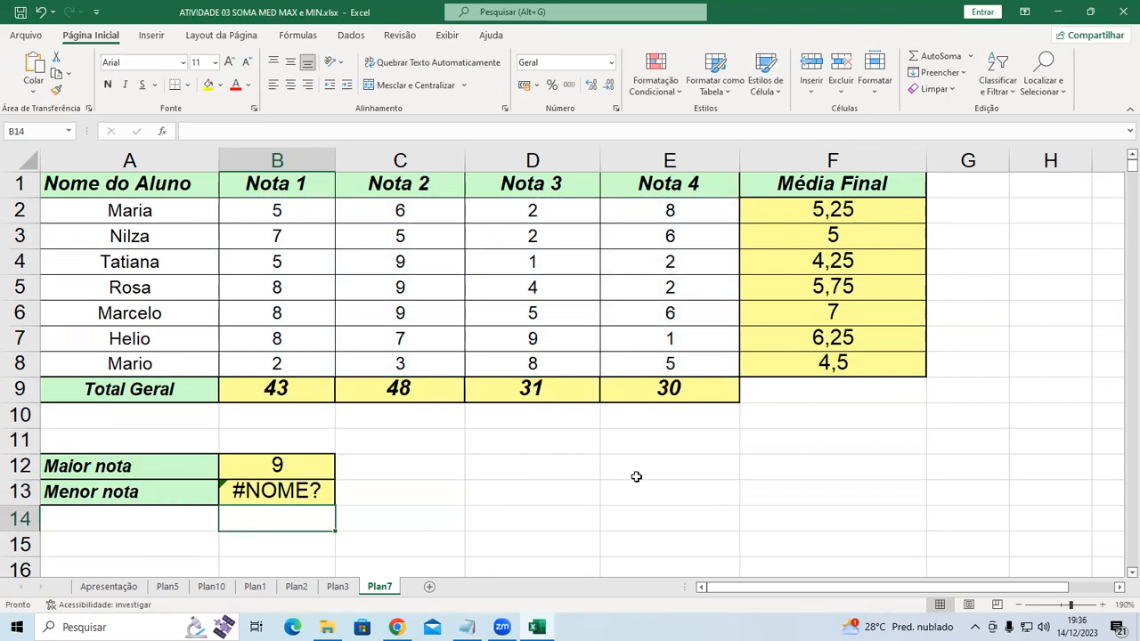
# Correct the misspelled function name in the Menor nota formula in B13 to MÍNIMO
pyautogui.click(279, 489)
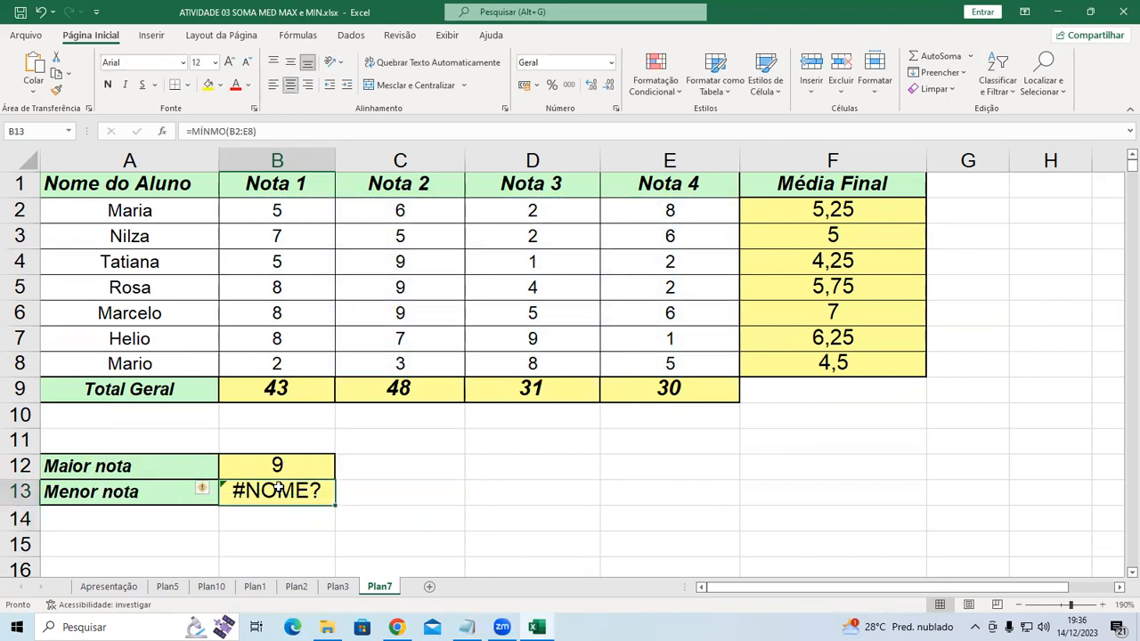
pyautogui.click(212, 131)
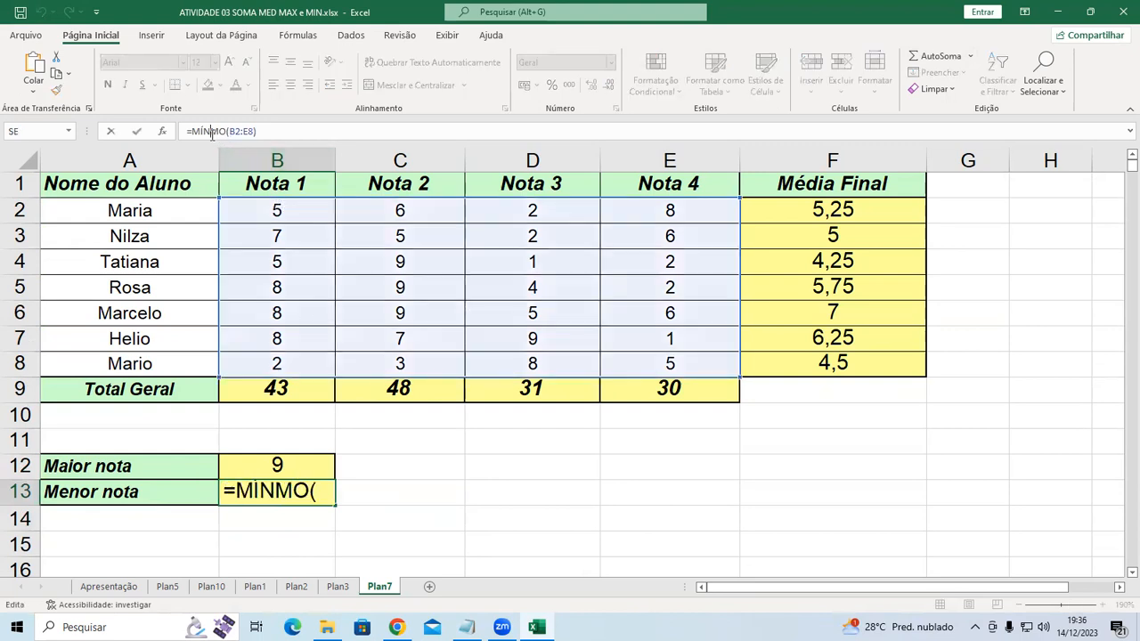
pyautogui.write('I')
pyautogui.press('Return')
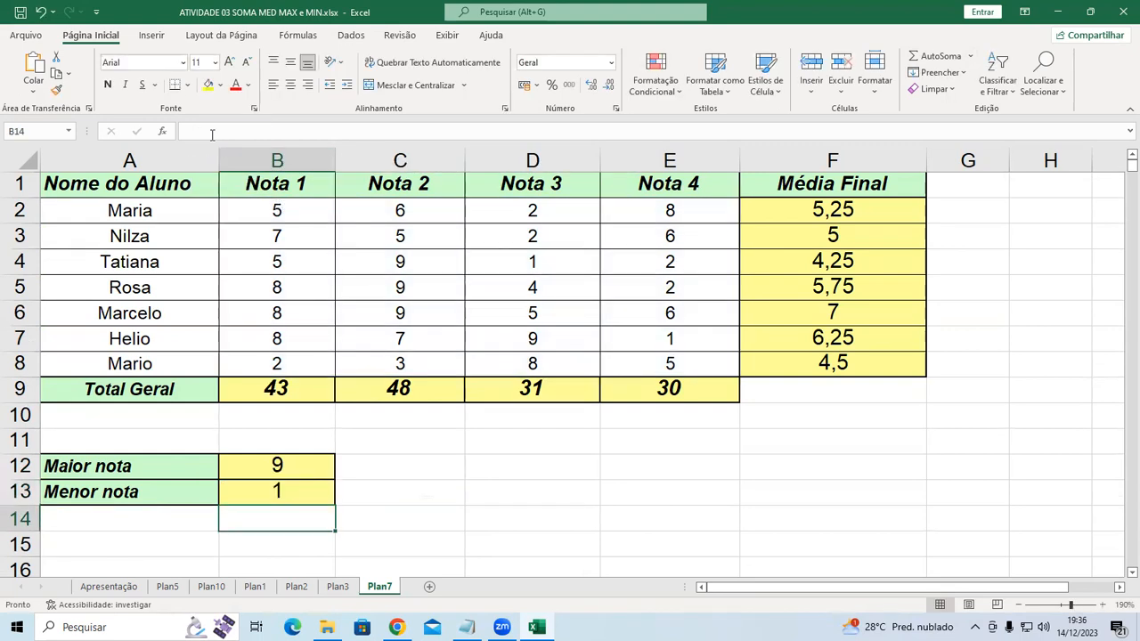